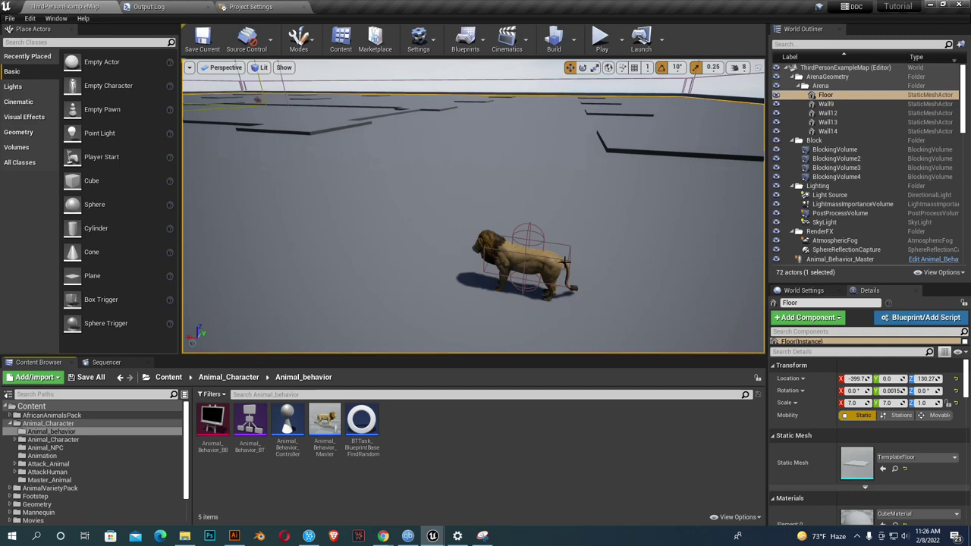
# Step: Select the lion actor Animal_Behavior_Master and frame it in the level viewport
pyautogui.click(565, 262)
pyautogui.press('f')
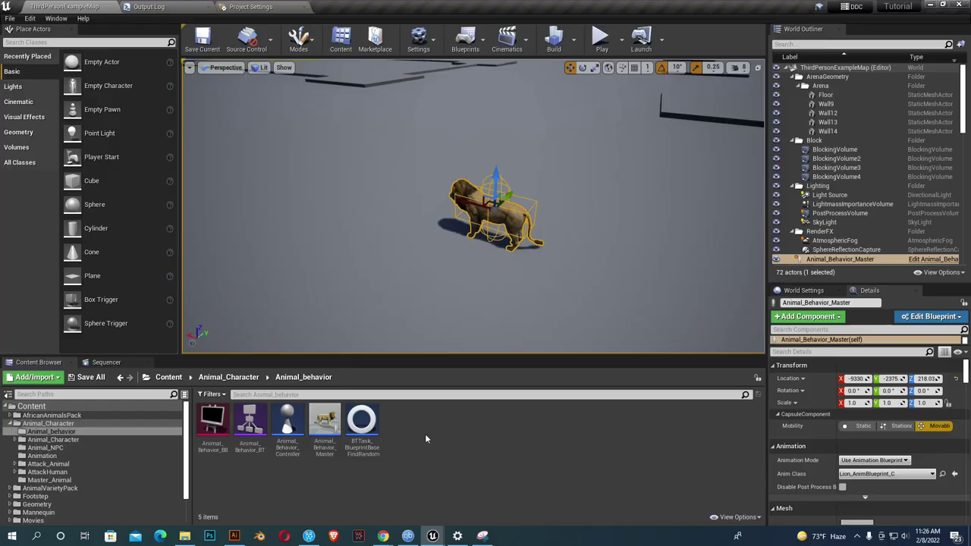
# Step: Duplicate the FindRandomLocation task as BTTask_BlueprintBase_PlayMontage and open the copy
pyautogui.click(366, 420)
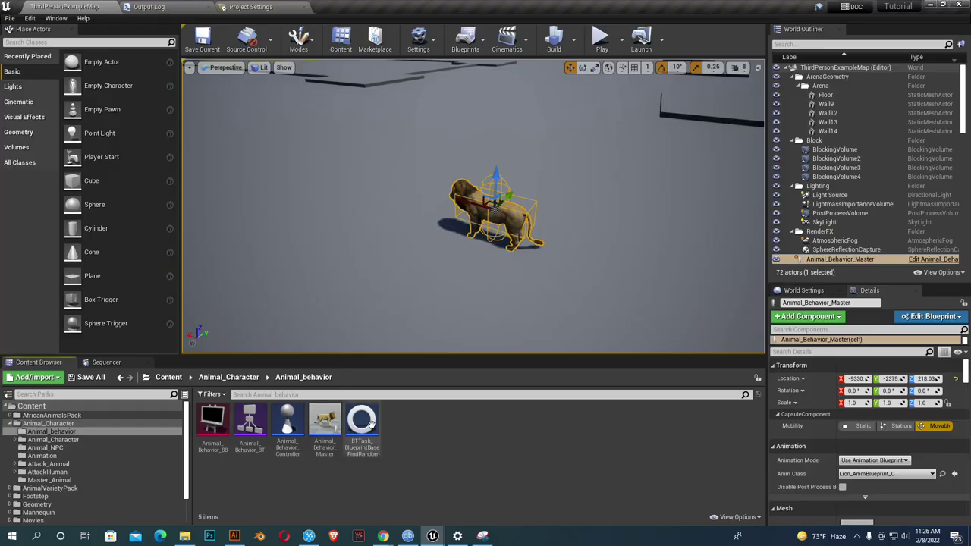
pyautogui.hotkey('ctrl', 'w')
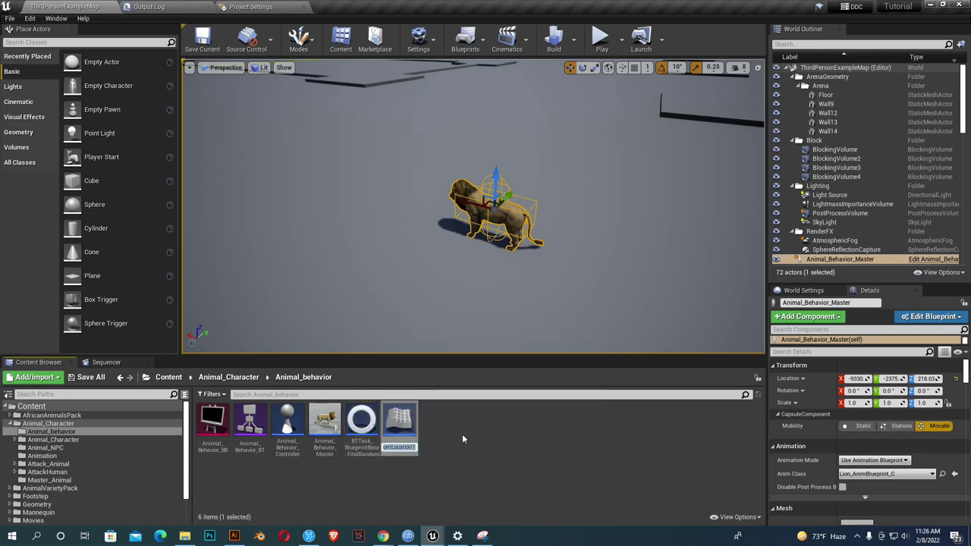
pyautogui.press('BackSpace')
pyautogui.press('BackSpace')
pyautogui.press('BackSpace')
pyautogui.press('BackSpace')
pyautogui.press('BackSpace')
pyautogui.press('BackSpace')
pyautogui.press('BackSpace')
pyautogui.press('BackSpace')
pyautogui.press('BackSpace')
pyautogui.press('BackSpace')
pyautogui.press('BackSpace')
pyautogui.press('BackSpace')
pyautogui.press('BackSpace')
pyautogui.press('BackSpace')
pyautogui.press('BackSpace')
pyautogui.press('BackSpace')
pyautogui.press('BackSpace')
pyautogui.write('Ra')
pyautogui.write('ndomAnimMontage')
pyautogui.press('BackSpace')
pyautogui.press('BackSpace')
pyautogui.press('BackSpace')
pyautogui.press('BackSpace')
pyautogui.press('BackSpace')
pyautogui.press('BackSpace')
pyautogui.press('BackSpace')
pyautogui.press('BackSpace')
pyautogui.press('BackSpace')
pyautogui.write('Mapntage')
pyautogui.press('Left')
pyautogui.press('Left')
pyautogui.press('Left')
pyautogui.write('Play')
pyautogui.press('Return')
pyautogui.doubleClick(409, 425)
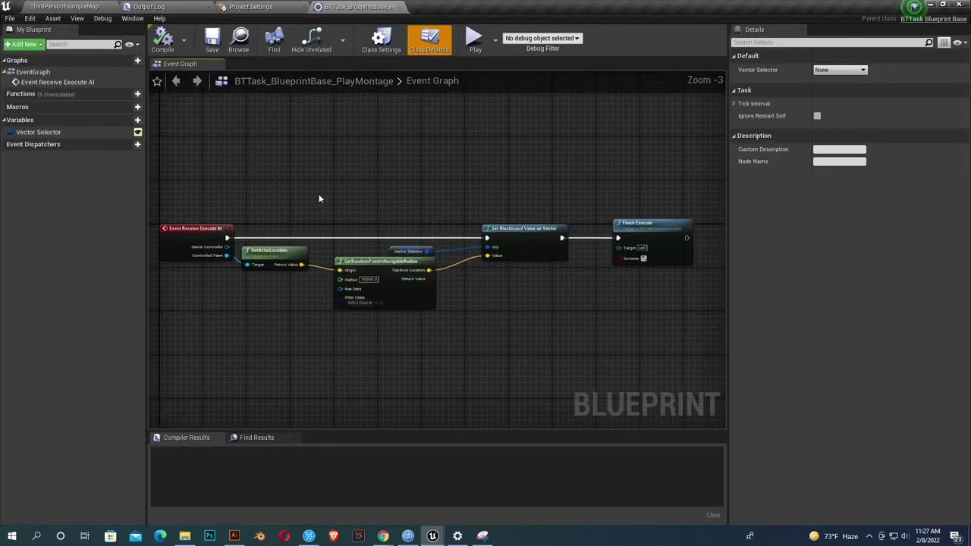
# Step: Delete the copied location-finding nodes between Receive Execute AI and Finish Execute, then compile
pyautogui.moveTo(212, 175)
pyautogui.mouseDown()
pyautogui.moveTo(562, 356)
pyautogui.moveTo(603, 373)
pyautogui.moveTo(634, 367)
pyautogui.moveTo(339, 179)
pyautogui.mouseUp()
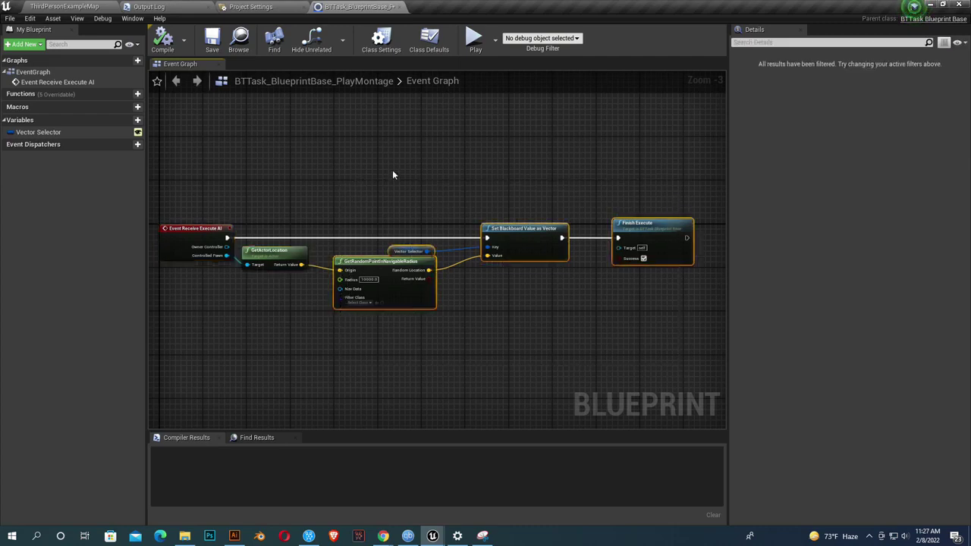
pyautogui.press('Delete')
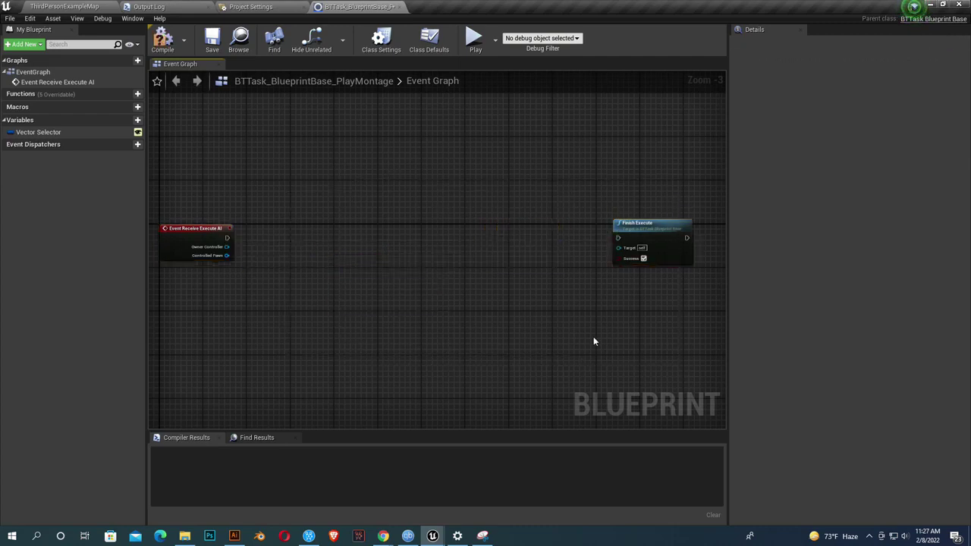
pyautogui.click(176, 36)
# Step: Delete the Vector Selector variable and recompile the task
pyautogui.click(46, 132)
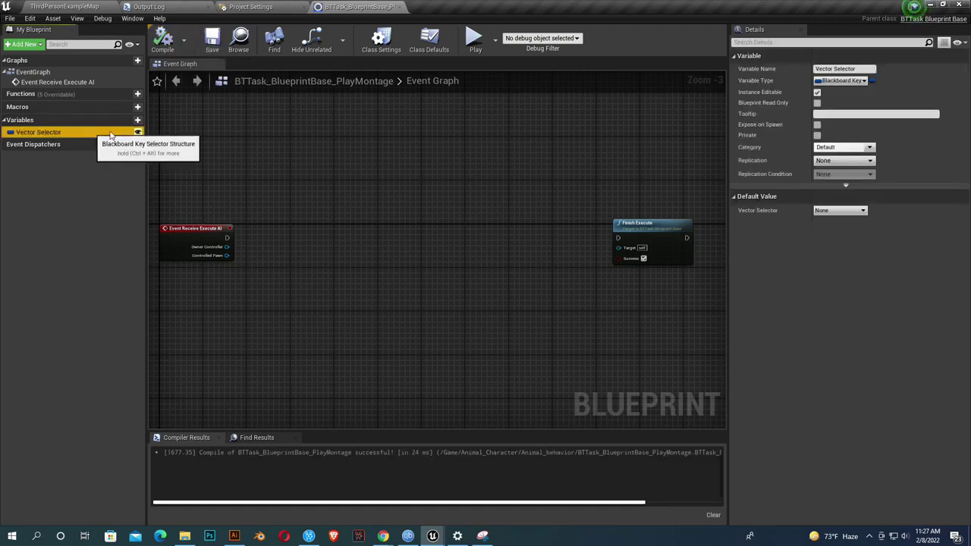
pyautogui.press('Delete')
pyautogui.click(162, 38)
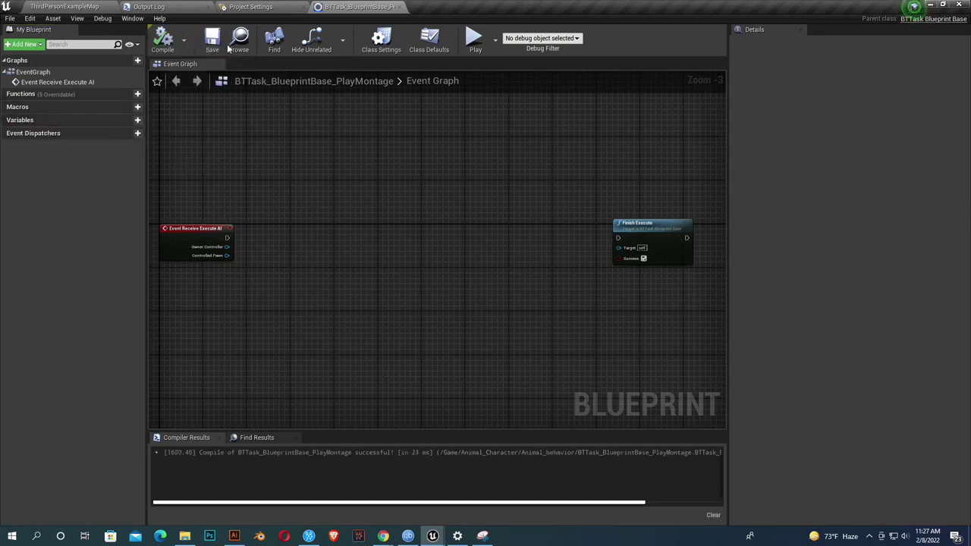
pyautogui.moveTo(249, 235); pyautogui.dragTo(346, 252, button='right')
# Step: Cast the Controlled Pawn from Event Receive Execute AI to Animal_Behavior_Master
pyautogui.scroll(3, 341, 266)
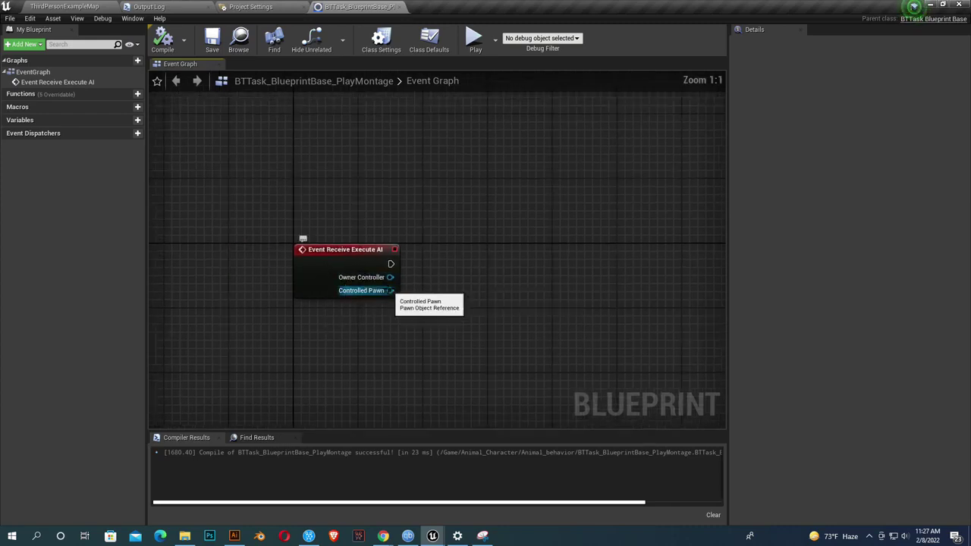
pyautogui.moveTo(390, 291); pyautogui.dragTo(439, 259)
pyautogui.write('cast t')
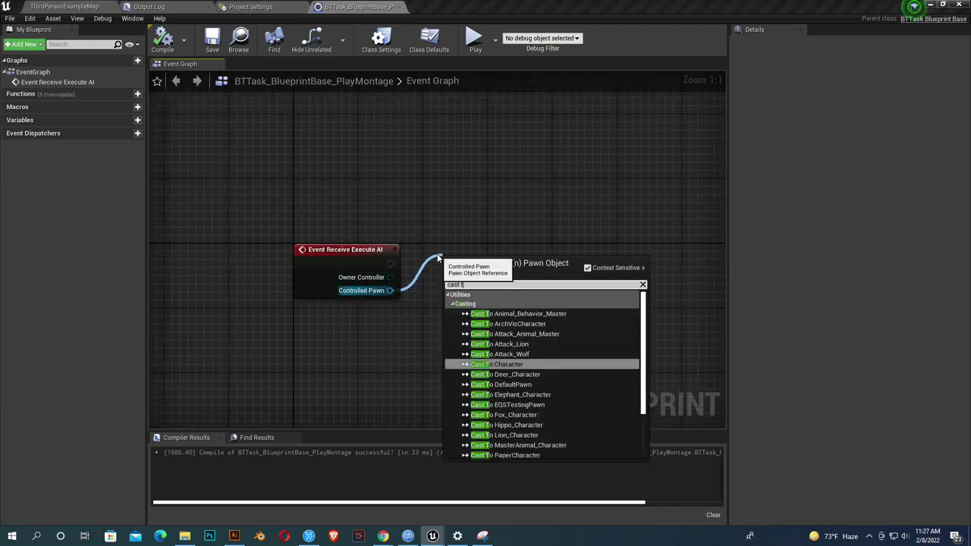
pyautogui.write('o anima')
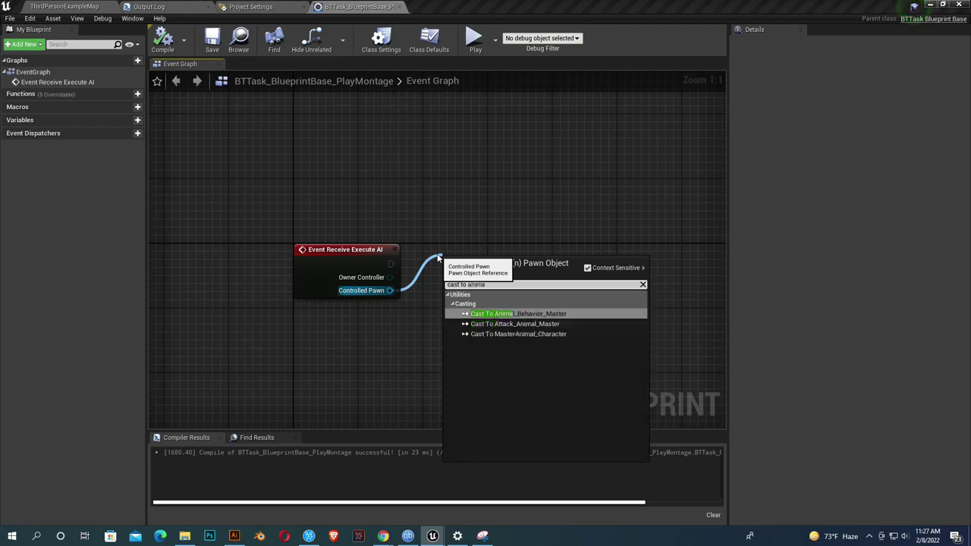
pyautogui.press('Return')
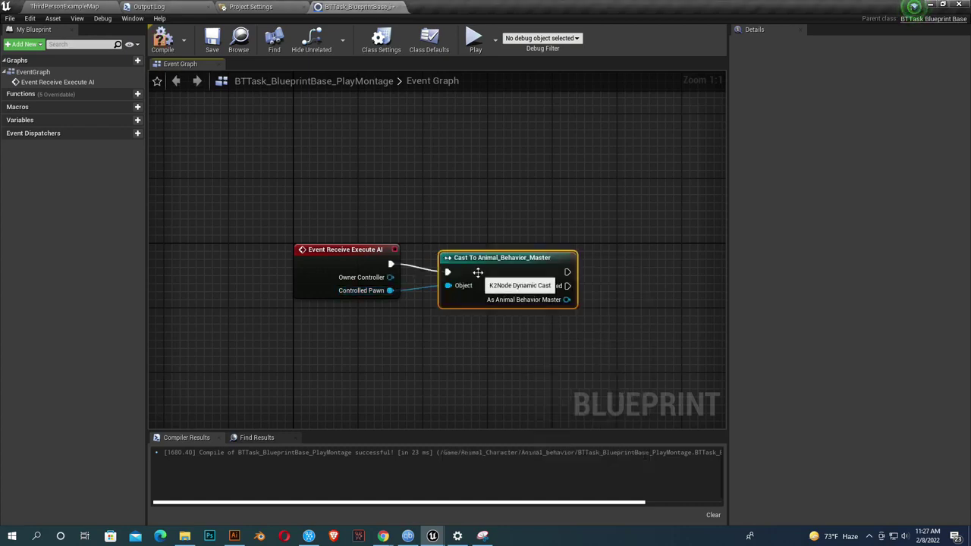
pyautogui.moveTo(478, 260); pyautogui.dragTo(396, 270, button='right')
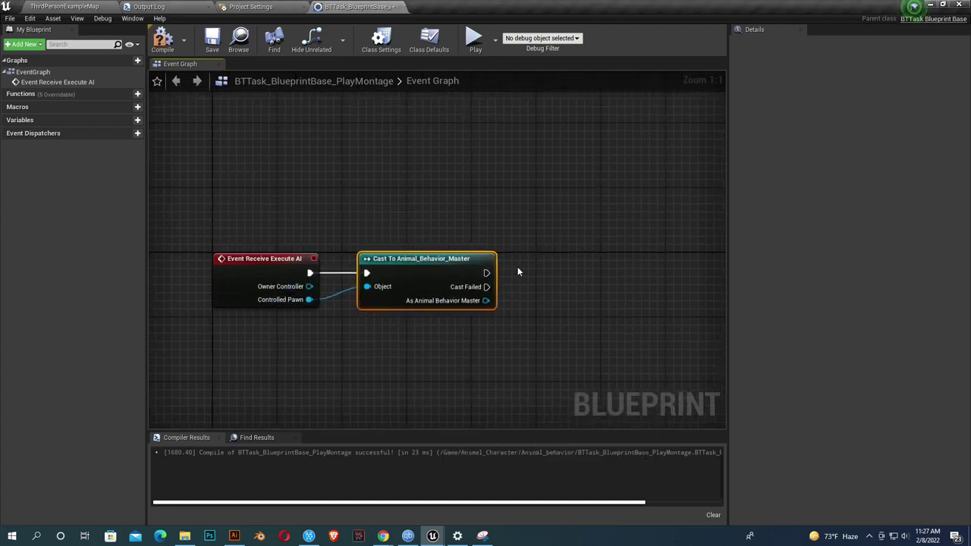
pyautogui.moveTo(517, 271); pyautogui.dragTo(517, 242, button='right')
# Step: Add Get Player Character and cast its Return Value to ThirdPersonCharacter
pyautogui.rightClick(425, 318)
pyautogui.write('ge')
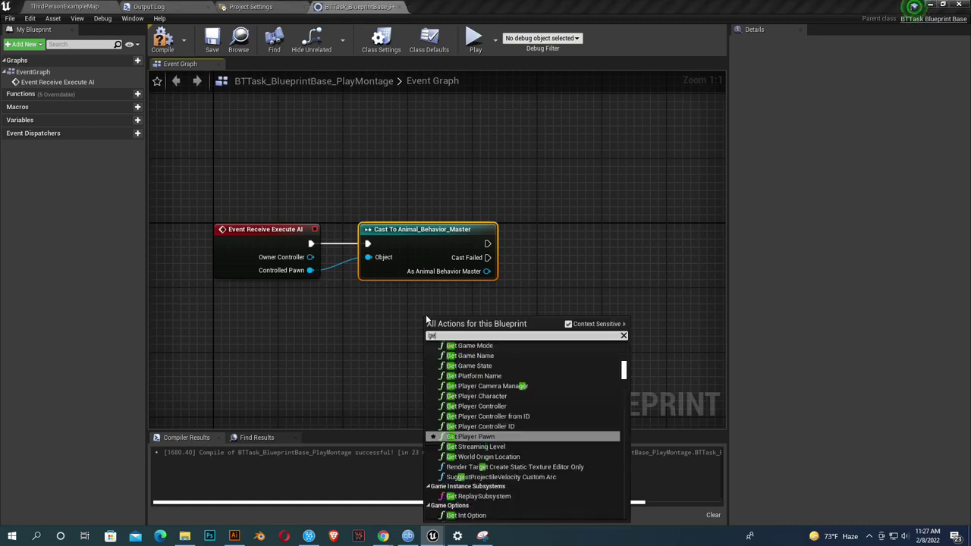
pyautogui.write('t play')
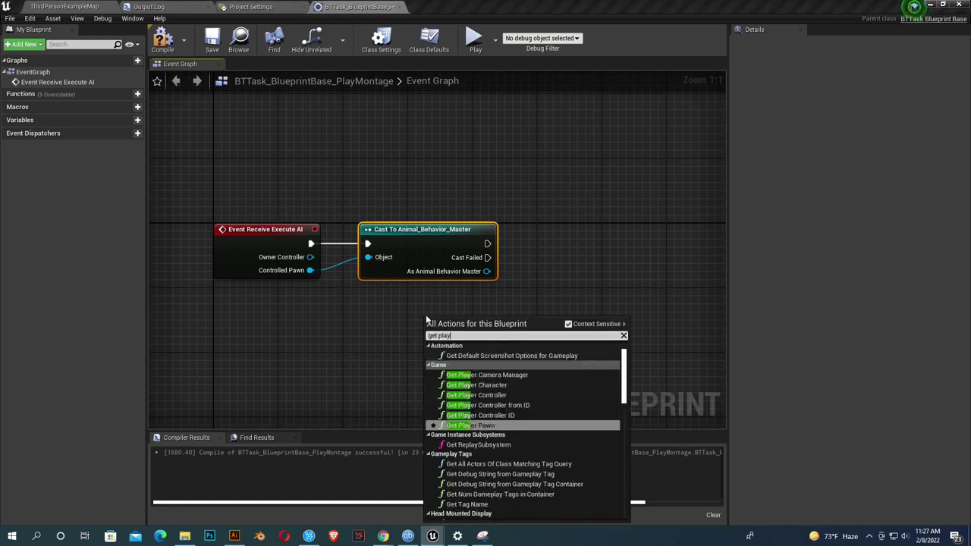
pyautogui.write('ercha')
pyautogui.press('Return')
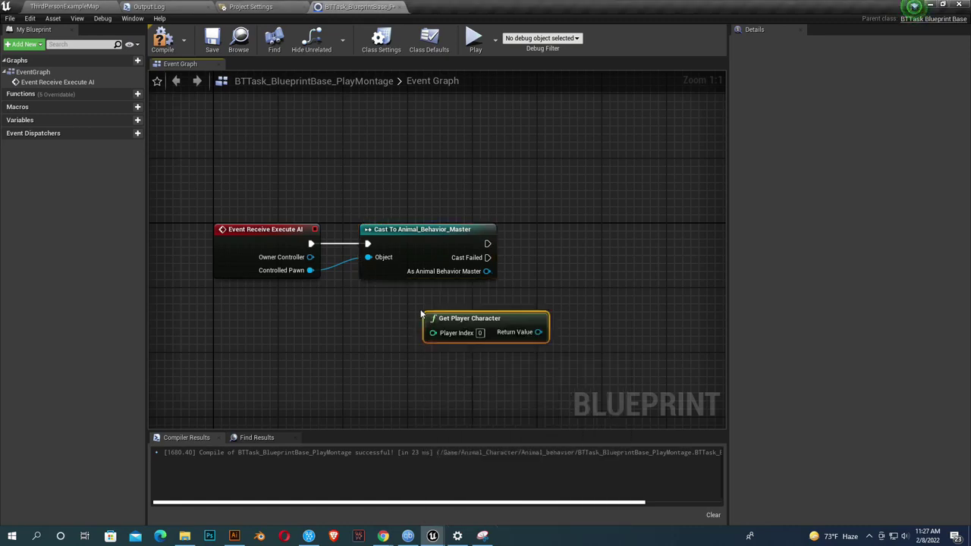
pyautogui.moveTo(462, 318); pyautogui.dragTo(407, 295)
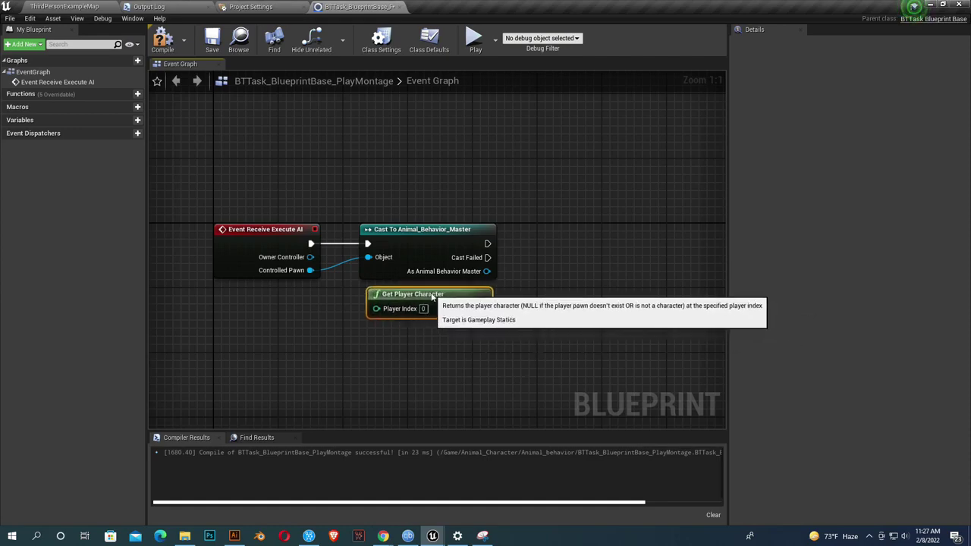
pyautogui.moveTo(482, 308); pyautogui.dragTo(528, 278)
pyautogui.write('cast to thi')
pyautogui.press('Return')
# Step: Chain the ThirdPersonCharacter cast after the Animal_Behavior_Master cast and compile
pyautogui.moveTo(487, 244); pyautogui.dragTo(490, 244)
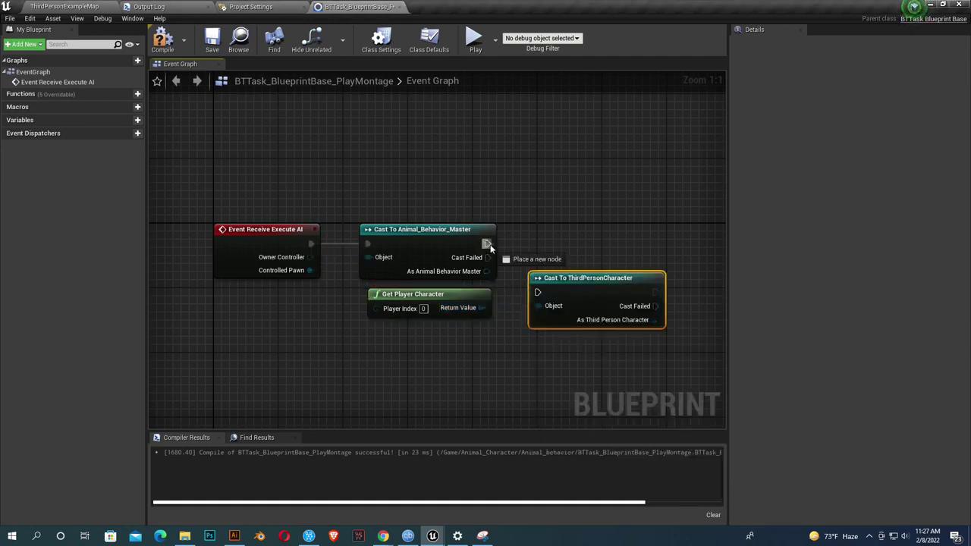
pyautogui.moveTo(534, 289); pyautogui.dragTo(558, 233)
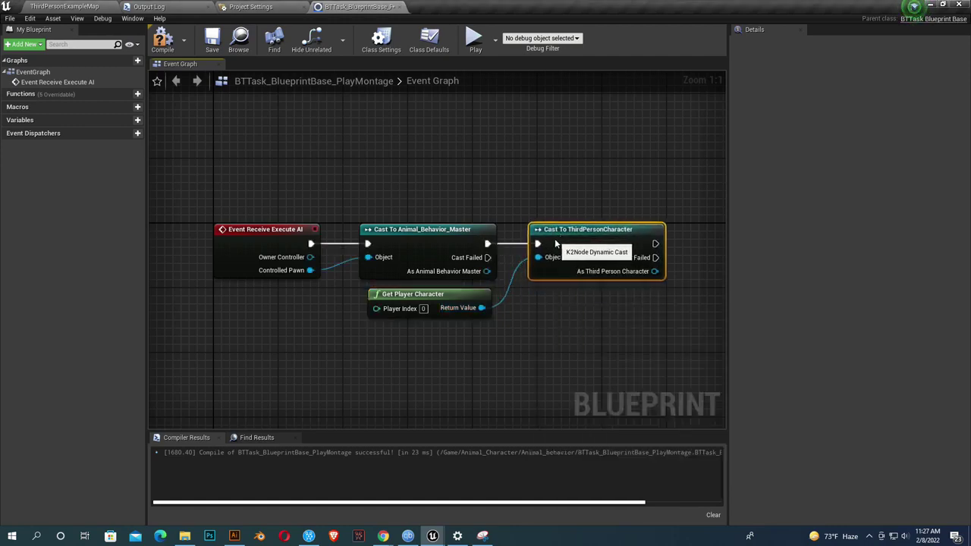
pyautogui.moveTo(620, 312); pyautogui.dragTo(522, 319, button='right')
pyautogui.click(172, 45)
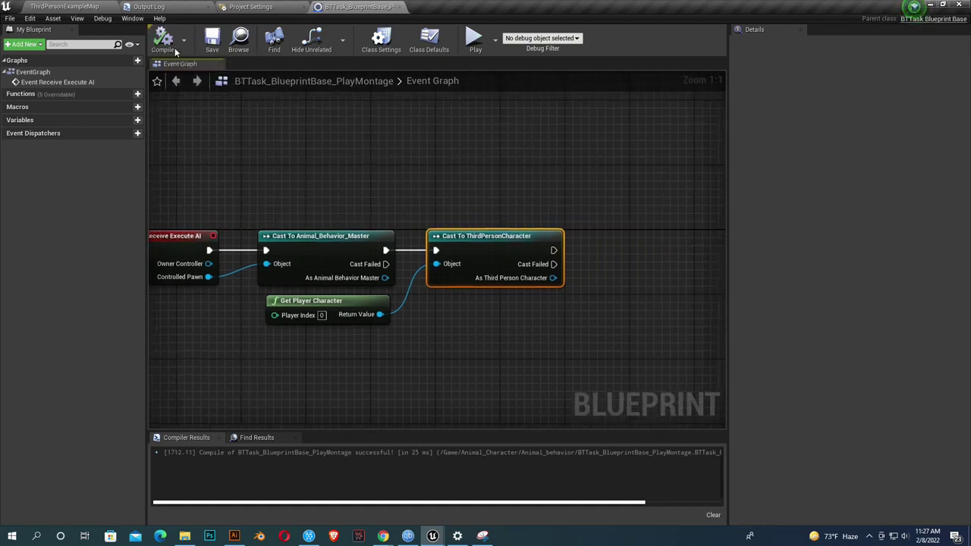
# Step: Open the Animal_Behavior_Master blueprint from the level editor
pyautogui.click(110, 9)
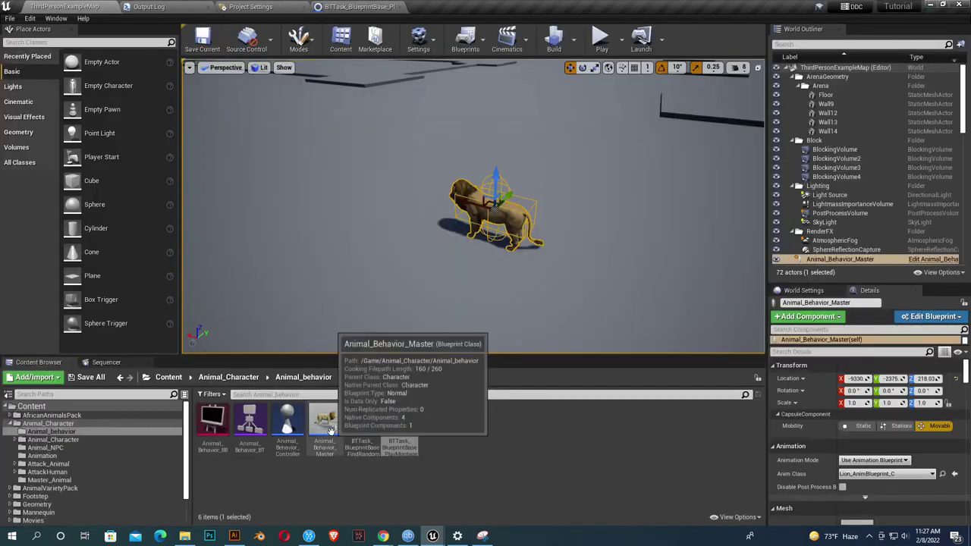
pyautogui.doubleClick(331, 437)
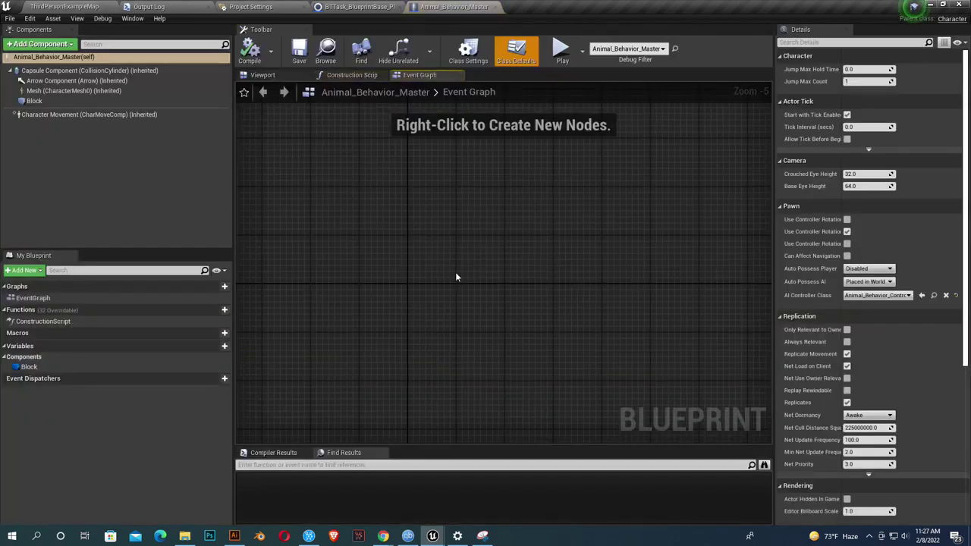
pyautogui.scroll(2, 442, 296)
# Step: Add a custom event named Play Montage and place a Mesh reference beside it
pyautogui.rightClick(427, 271)
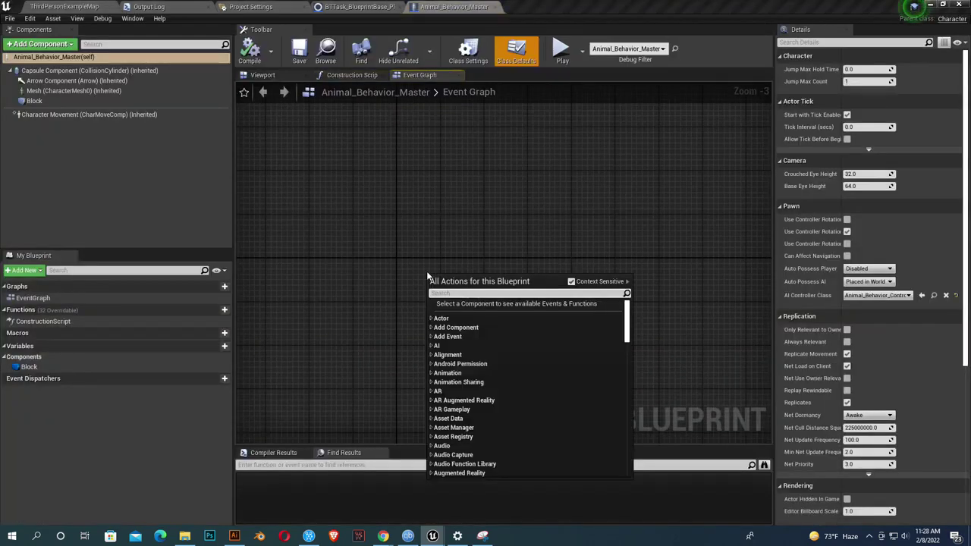
pyautogui.write('cus')
pyautogui.press('Return')
pyautogui.write('Play Montage')
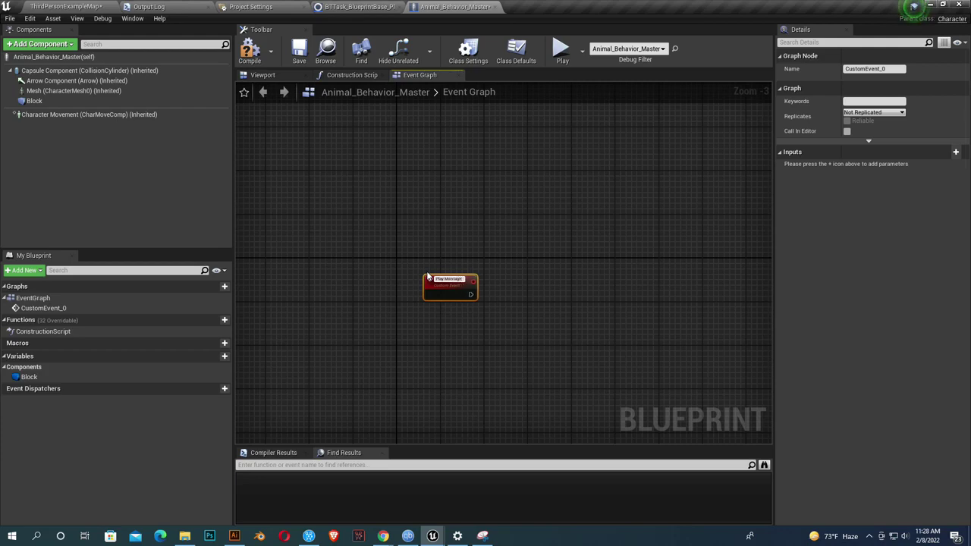
pyautogui.press('Return')
pyautogui.scroll(3, 427, 278)
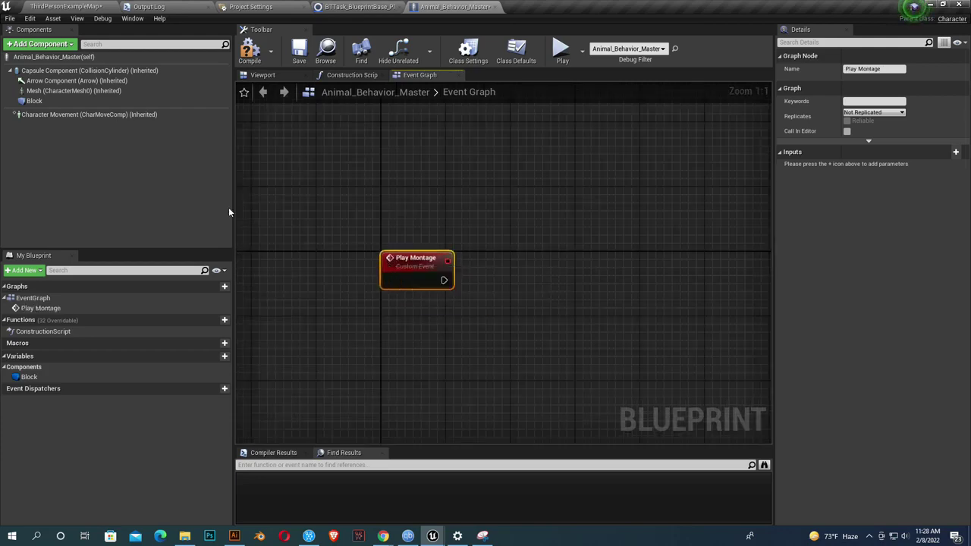
pyautogui.moveTo(74, 90)
pyautogui.mouseDown()
pyautogui.moveTo(402, 309)
pyautogui.moveTo(513, 291)
pyautogui.mouseUp()
# Step: Have the Play Montage event trigger a Mesh Play Montage node using ANIM_Lion_Roar_Montage
pyautogui.write('p')
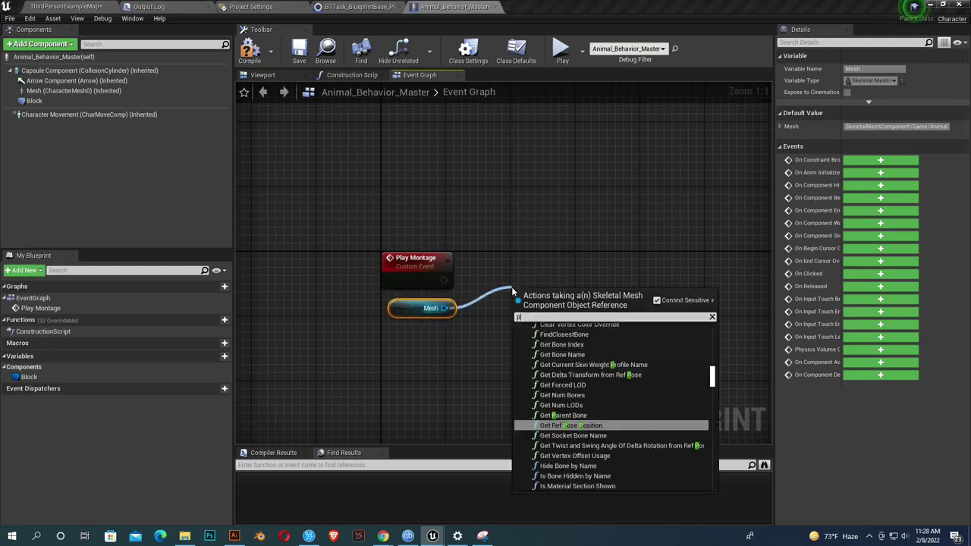
pyautogui.write('lay mo')
pyautogui.write('a')
pyautogui.press('Return')
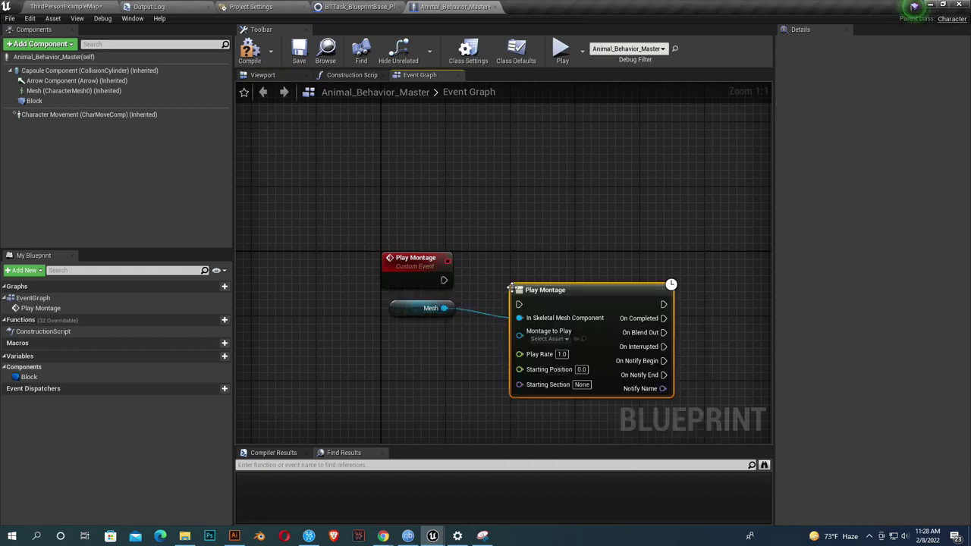
pyautogui.moveTo(444, 280)
pyautogui.mouseDown()
pyautogui.moveTo(519, 304)
pyautogui.moveTo(538, 285)
pyautogui.mouseUp()
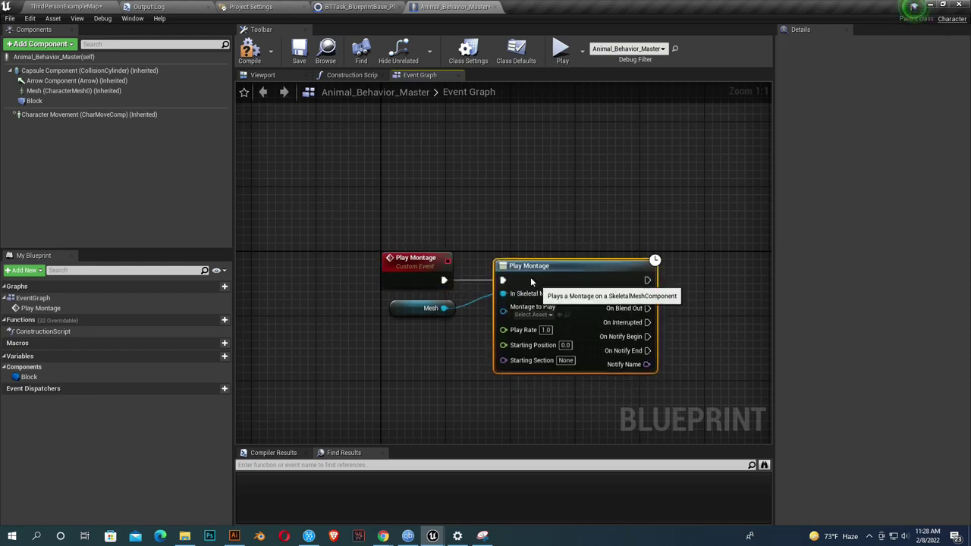
pyautogui.click(533, 314)
pyautogui.write('lion')
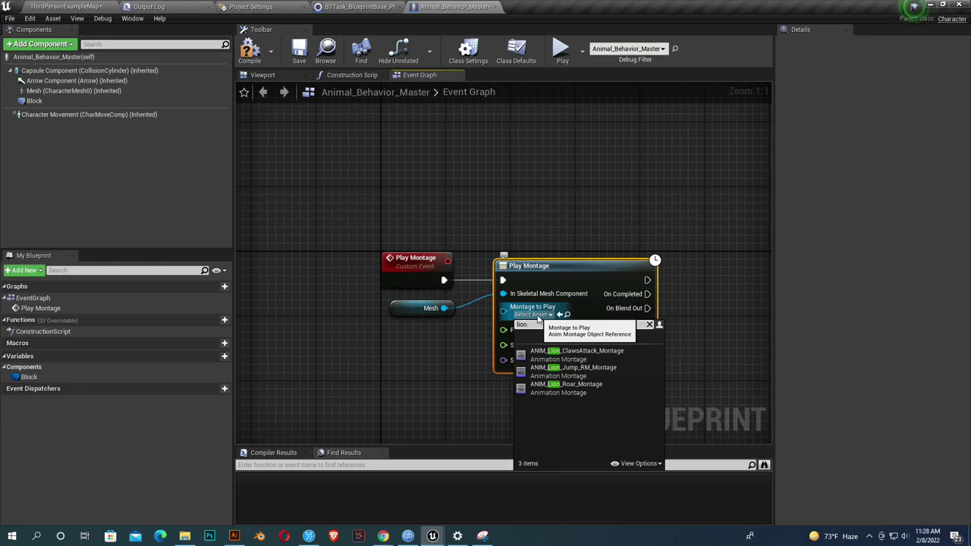
pyautogui.click(570, 387)
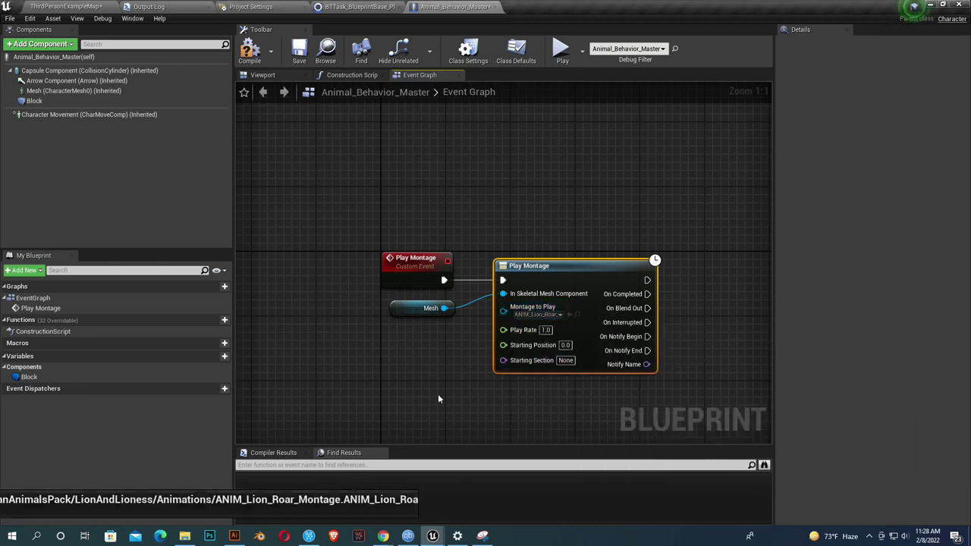
pyautogui.moveTo(437, 395); pyautogui.dragTo(405, 385, button='right')
# Step: Preview the lion roar montage, checking its Lion_Roar_Cue notify, then close it
pyautogui.click(545, 306)
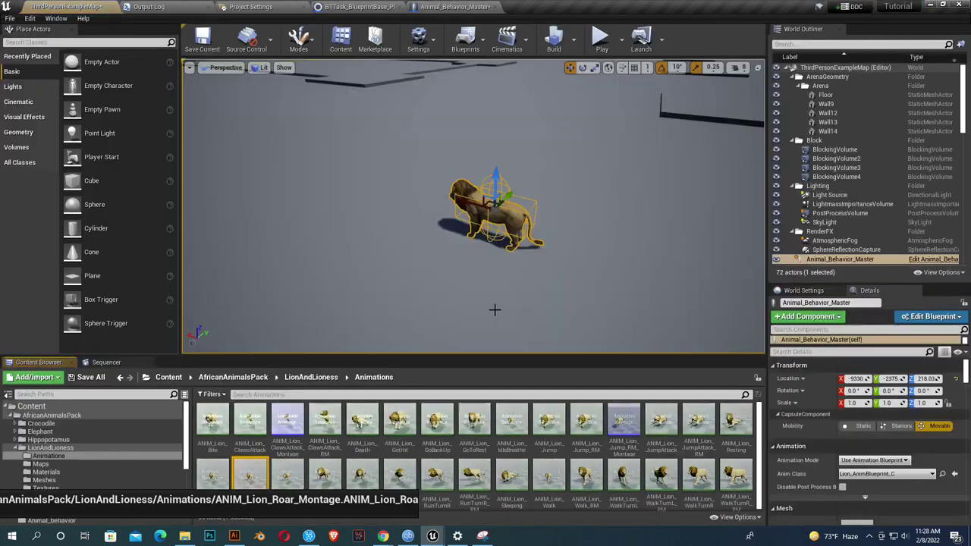
pyautogui.doubleClick(247, 476)
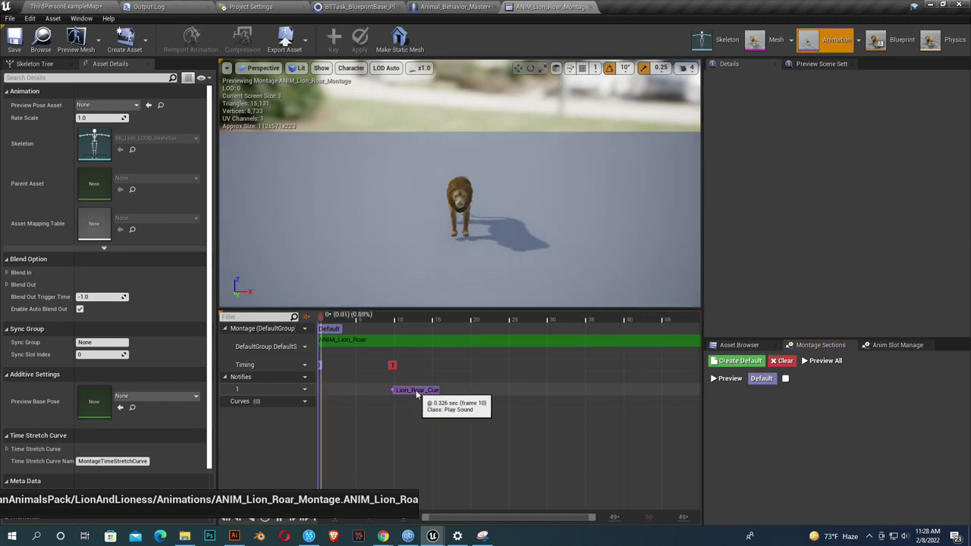
pyautogui.click(415, 392)
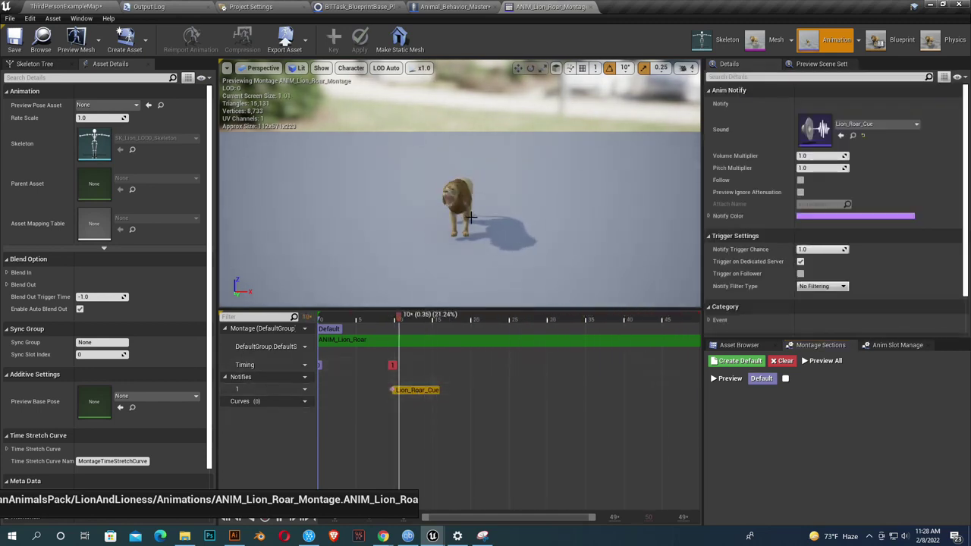
pyautogui.moveTo(460, 197); pyautogui.dragTo(394, 189)
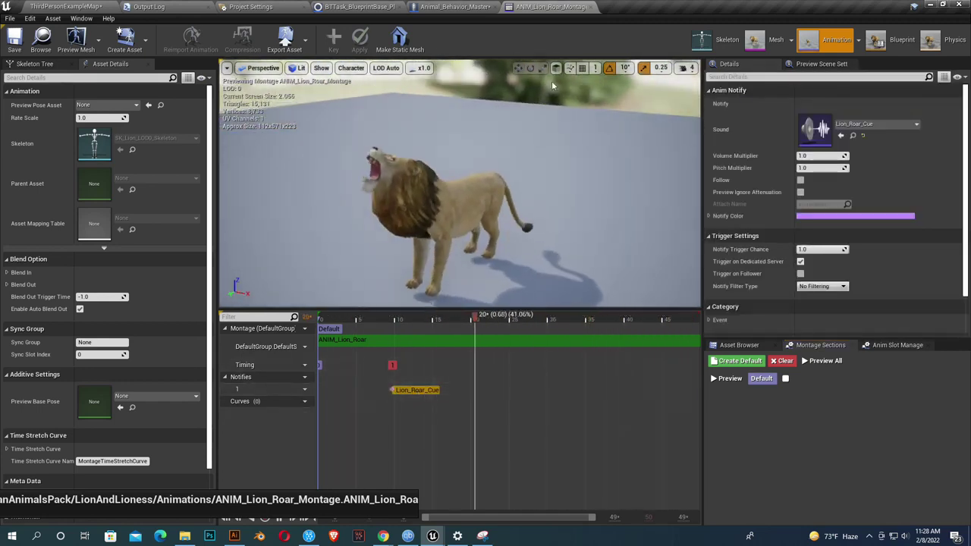
pyautogui.click(591, 7)
# Step: Check the Mesh component's animation settings and open Lion_AnimBlueprint
pyautogui.moveTo(455, 154); pyautogui.dragTo(416, 142, button='right')
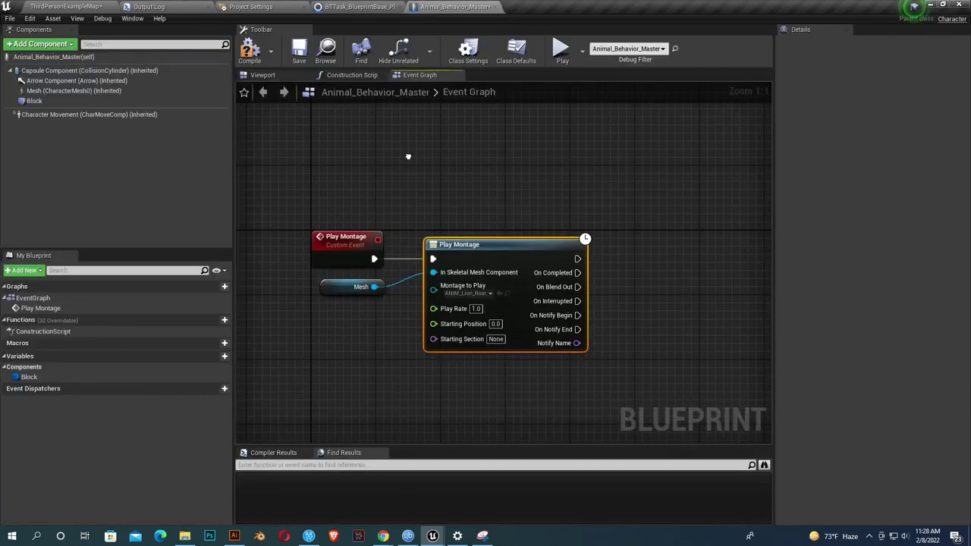
pyautogui.click(95, 91)
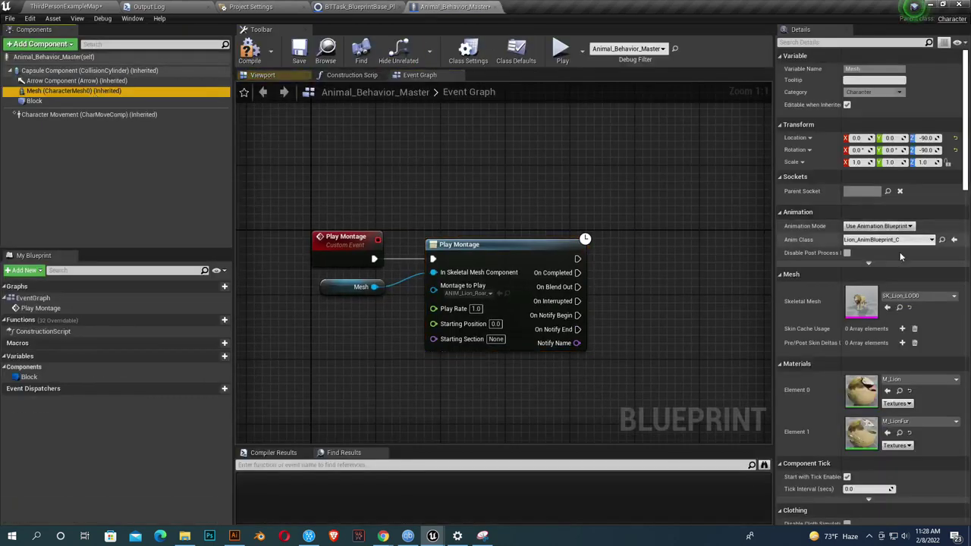
pyautogui.click(942, 240)
pyautogui.doubleClick(212, 426)
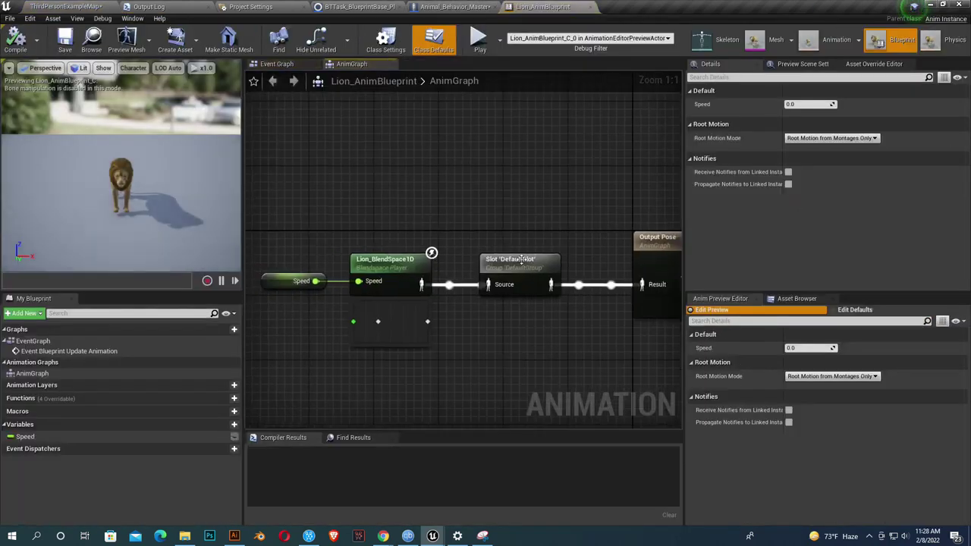
# Step: Inspect the DefaultSlot node feeding Output Pose in Lion_AnimBlueprint, then close it
pyautogui.click(516, 266)
pyautogui.moveTo(523, 319); pyautogui.dragTo(432, 306, button='right')
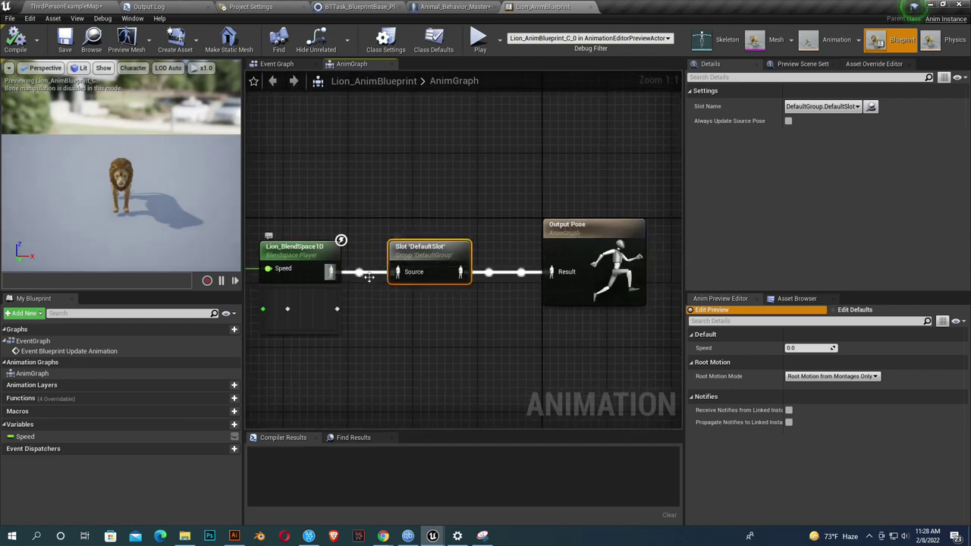
pyautogui.click(589, 7)
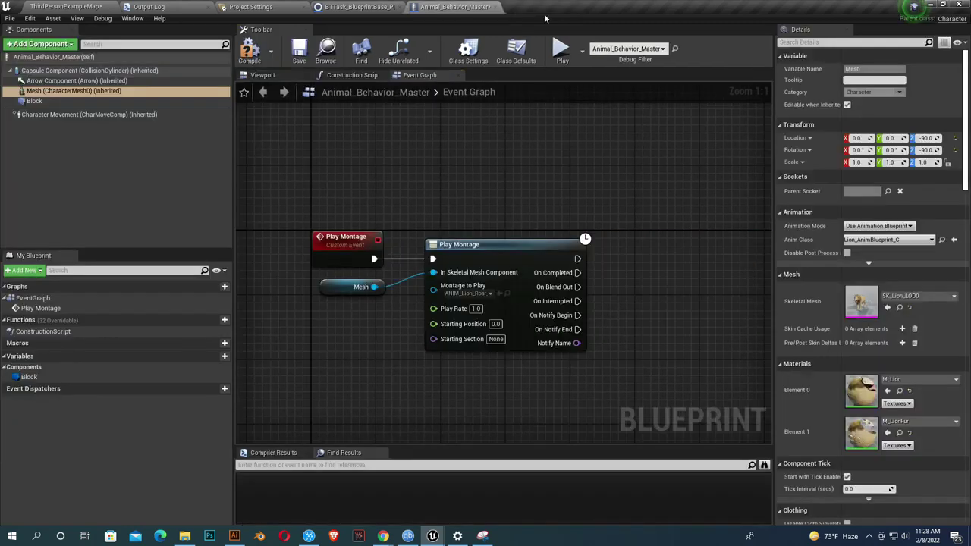
# Step: Save Animal_Behavior_Master and close its tab
pyautogui.click(254, 55)
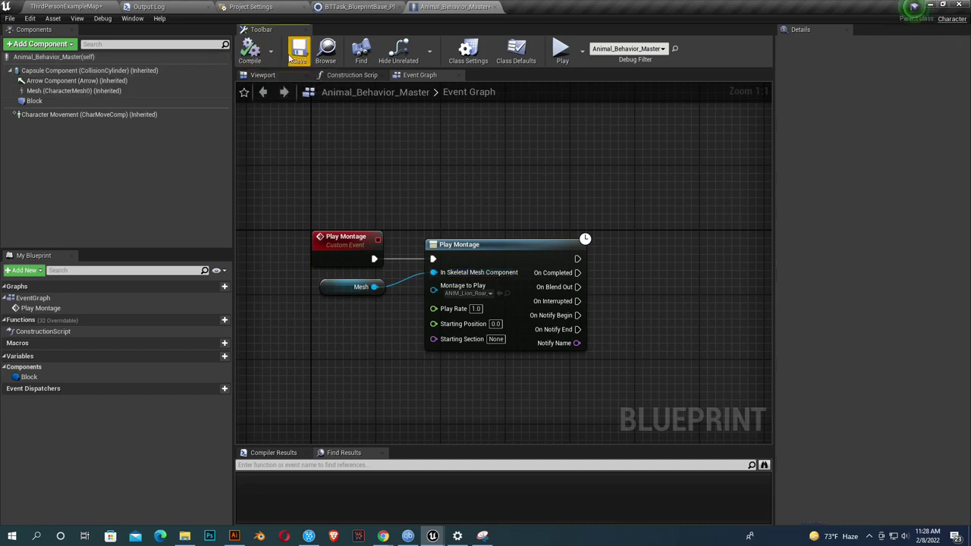
pyautogui.moveTo(494, 130)
pyautogui.mouseDown(button='right')
pyautogui.moveTo(458, 142)
pyautogui.moveTo(483, 132)
pyautogui.mouseUp(button='right')
pyautogui.click(501, 7)
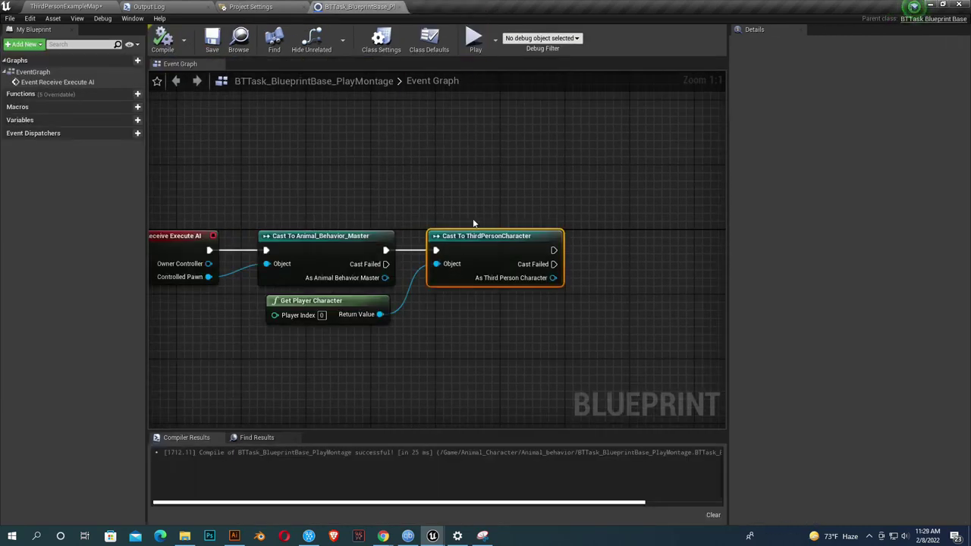
# Step: Call Play Montage on the Animal_Behavior_Master cast after the ThirdPersonCharacter cast, tidied with a reroute
pyautogui.moveTo(566, 271); pyautogui.dragTo(545, 265, button='right')
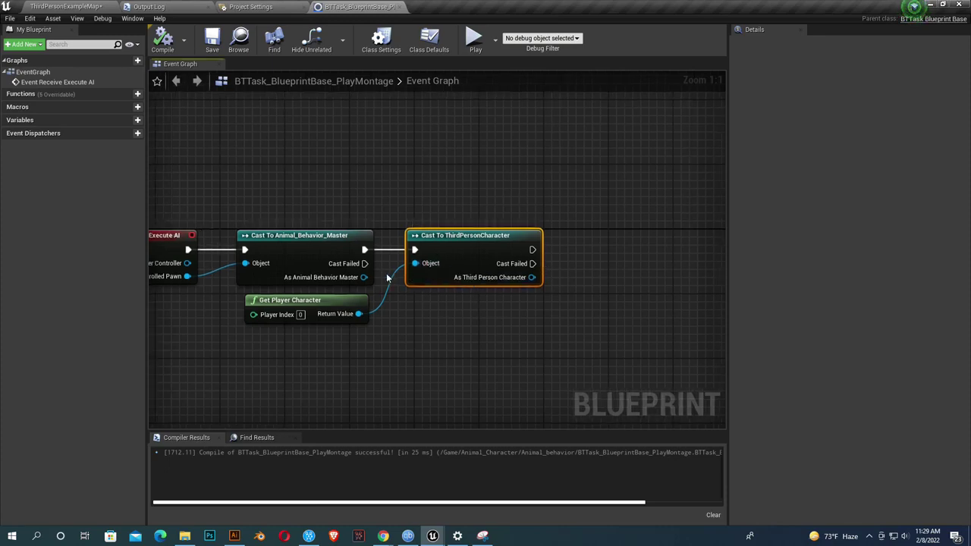
pyautogui.moveTo(364, 277); pyautogui.dragTo(566, 279)
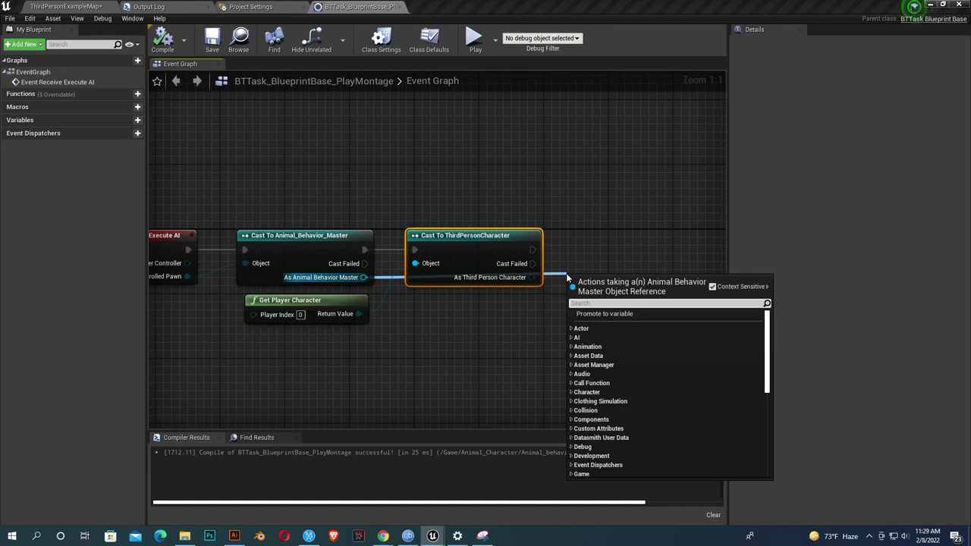
pyautogui.write('play mon')
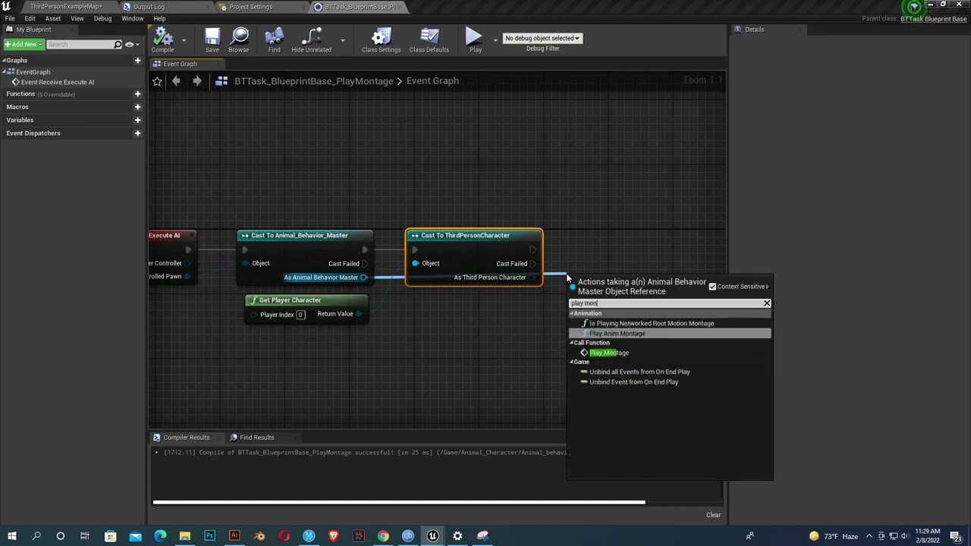
pyautogui.press('Return')
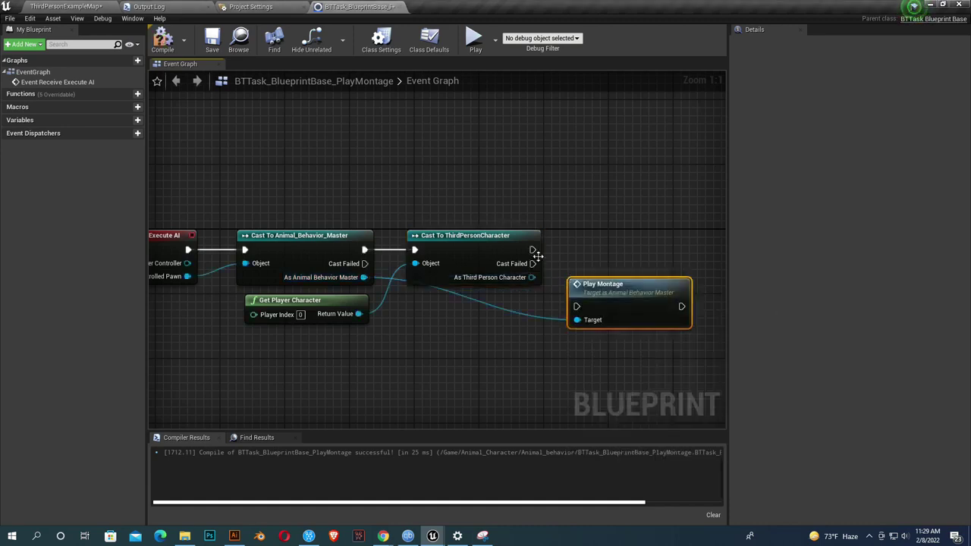
pyautogui.moveTo(533, 250)
pyautogui.mouseDown()
pyautogui.moveTo(576, 306)
pyautogui.moveTo(608, 251)
pyautogui.mouseUp()
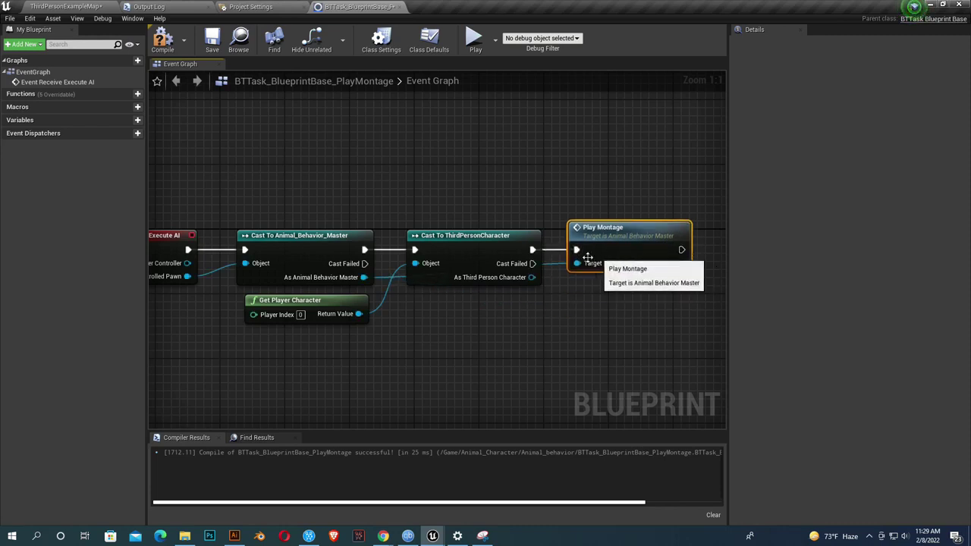
pyautogui.doubleClick(556, 261)
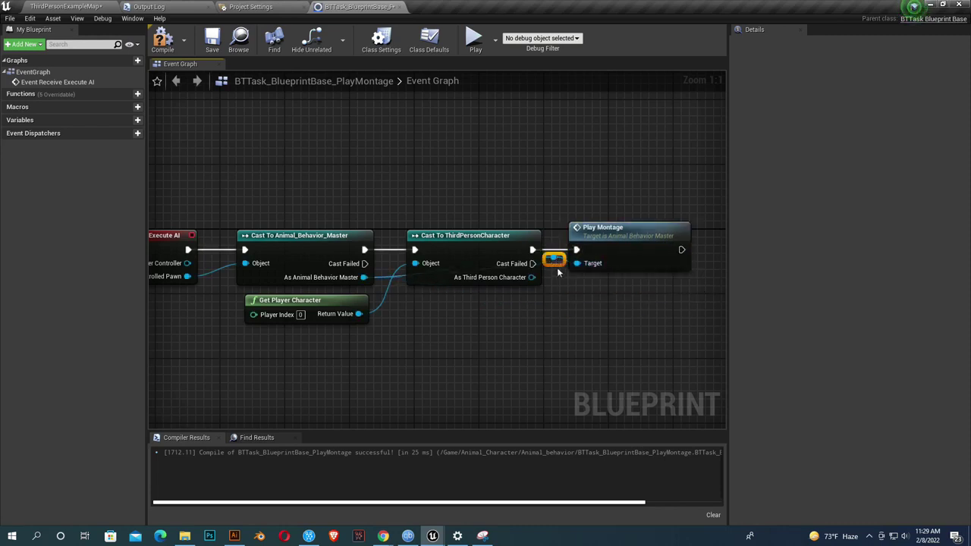
pyautogui.moveTo(557, 268)
pyautogui.mouseDown()
pyautogui.moveTo(553, 305)
pyautogui.moveTo(413, 306)
pyautogui.mouseUp()
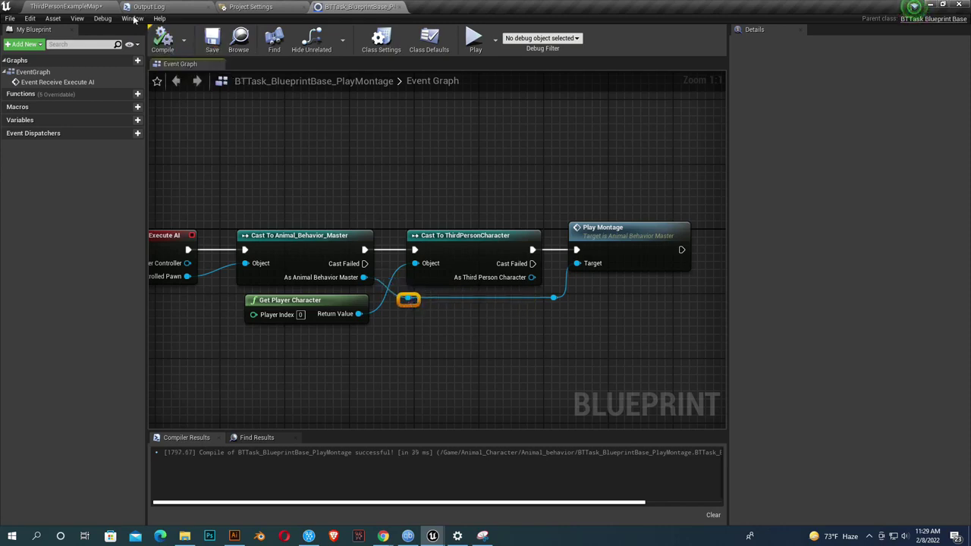
pyautogui.click(97, 6)
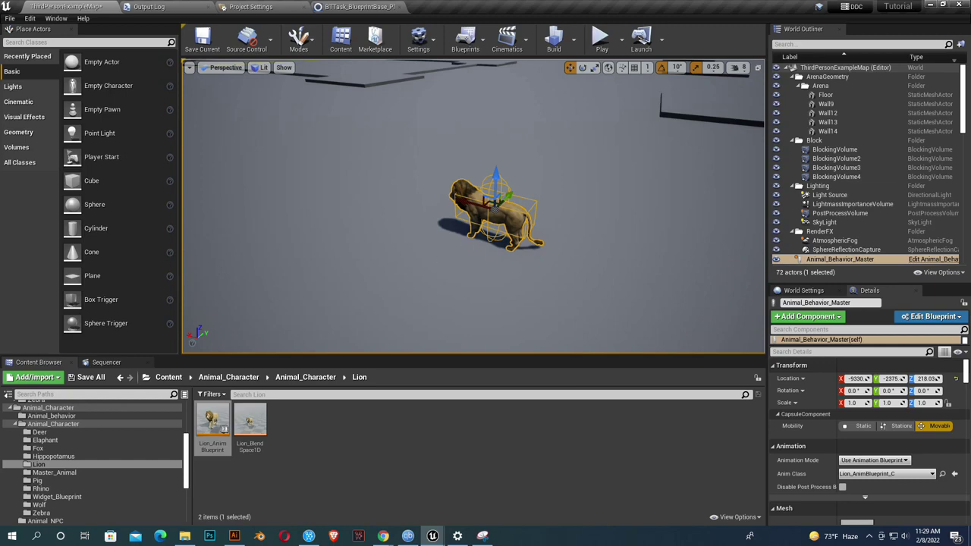
# Step: Copy the segment End Time from the lion roar montage
pyautogui.rightClick(468, 241)
pyautogui.click(510, 202)
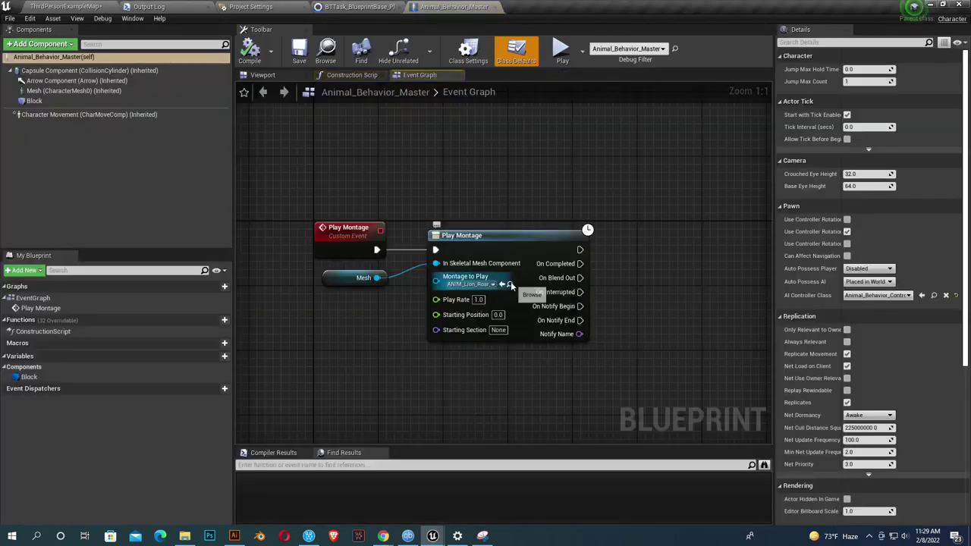
pyautogui.click(510, 285)
pyautogui.doubleClick(256, 485)
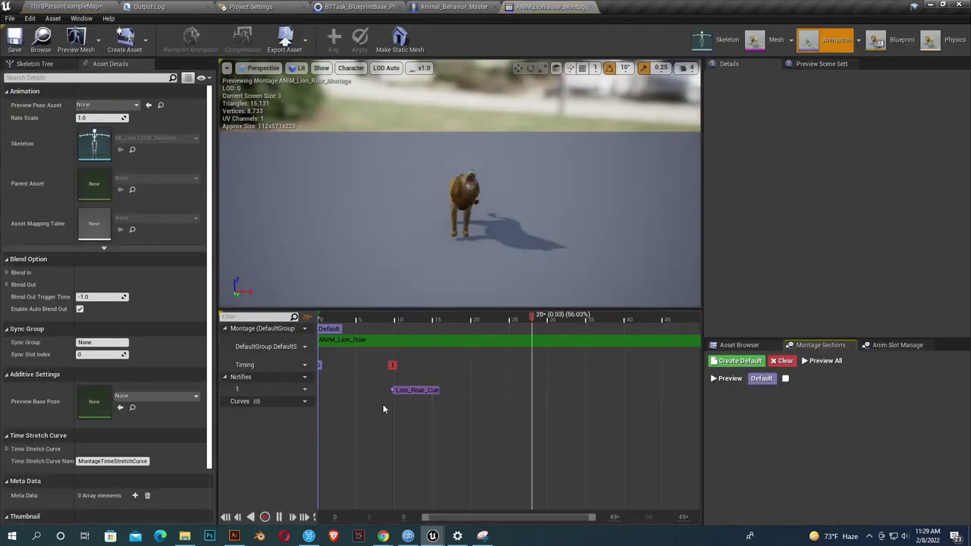
pyautogui.click(613, 339)
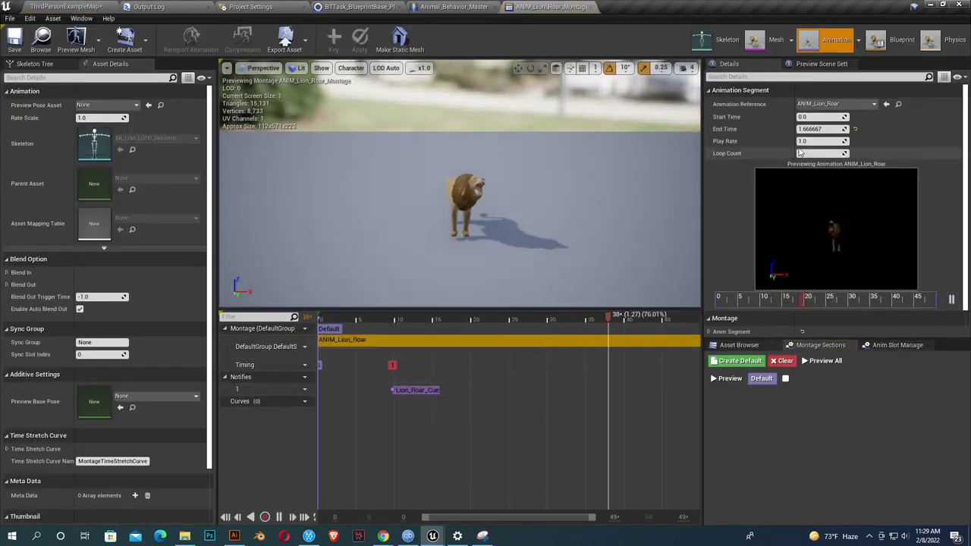
pyautogui.rightClick(822, 129)
pyautogui.click(830, 168)
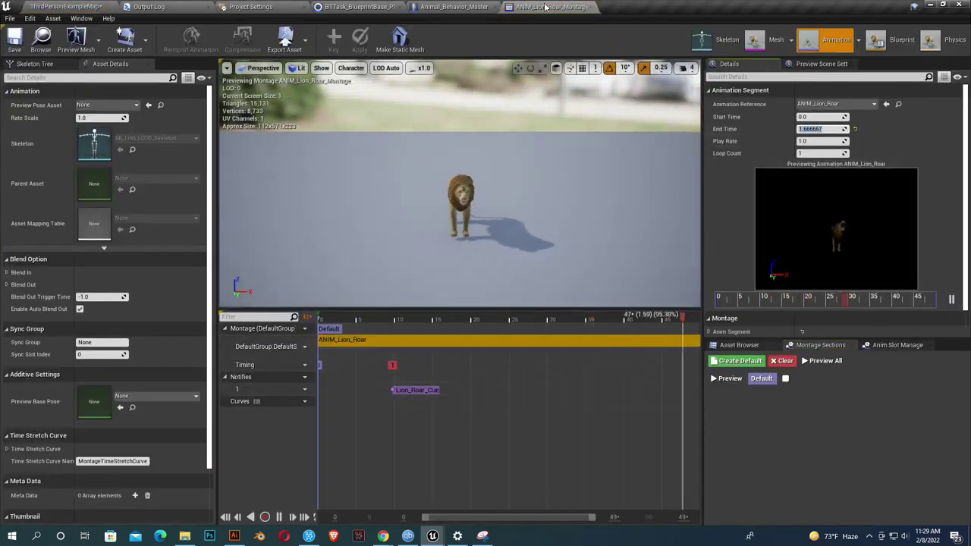
pyautogui.click(591, 7)
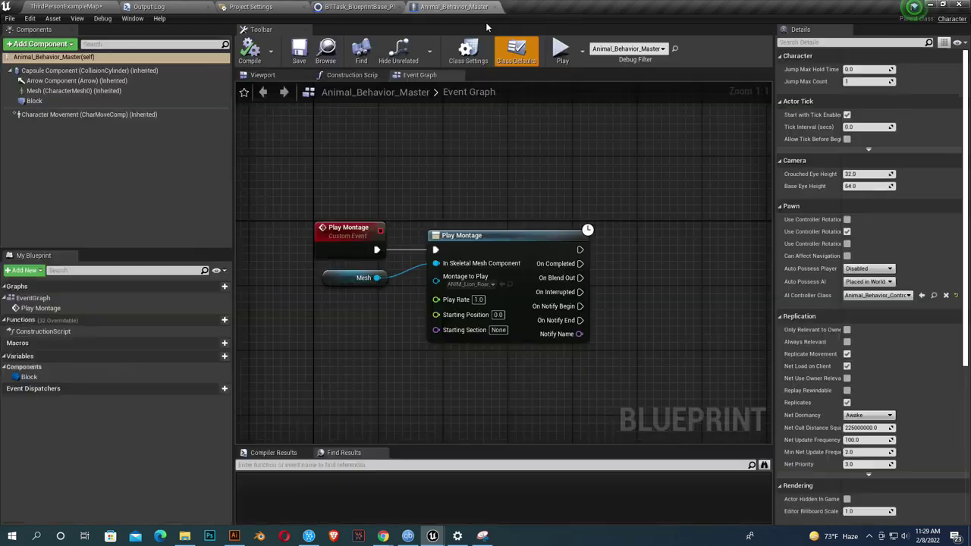
# Step: Insert a 1.7-second Delay between Play Montage and Finish Execute
pyautogui.click(357, 7)
pyautogui.moveTo(721, 254); pyautogui.dragTo(478, 241, button='right')
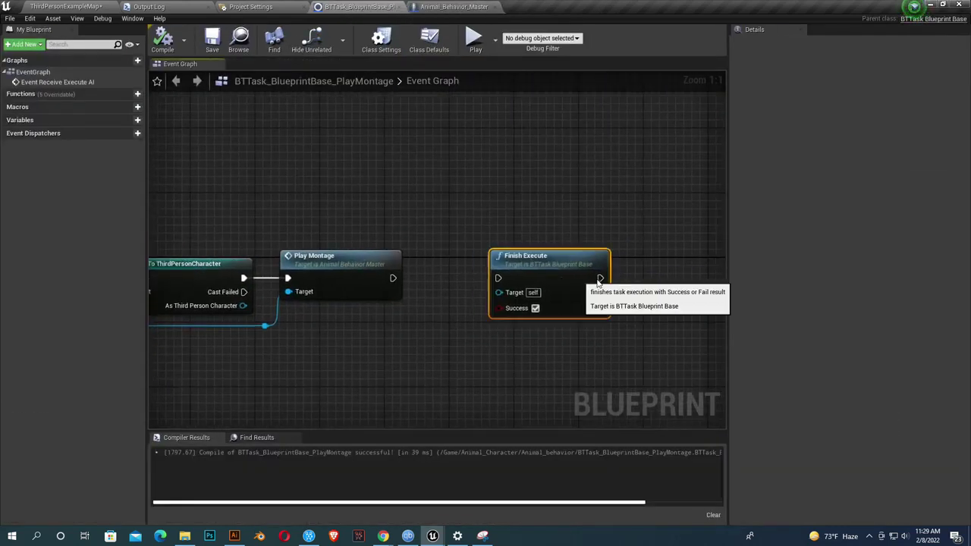
pyautogui.moveTo(515, 292); pyautogui.dragTo(634, 292)
pyautogui.hotkey('ctrl', 'v')
pyautogui.moveTo(393, 278)
pyautogui.mouseDown()
pyautogui.moveTo(474, 302)
pyautogui.moveTo(461, 272)
pyautogui.mouseUp()
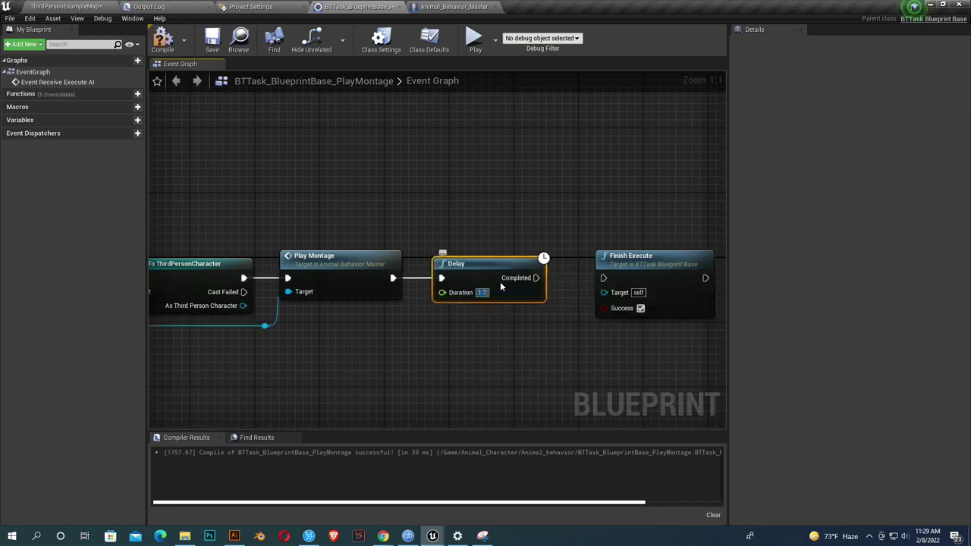
pyautogui.moveTo(536, 277); pyautogui.dragTo(603, 278)
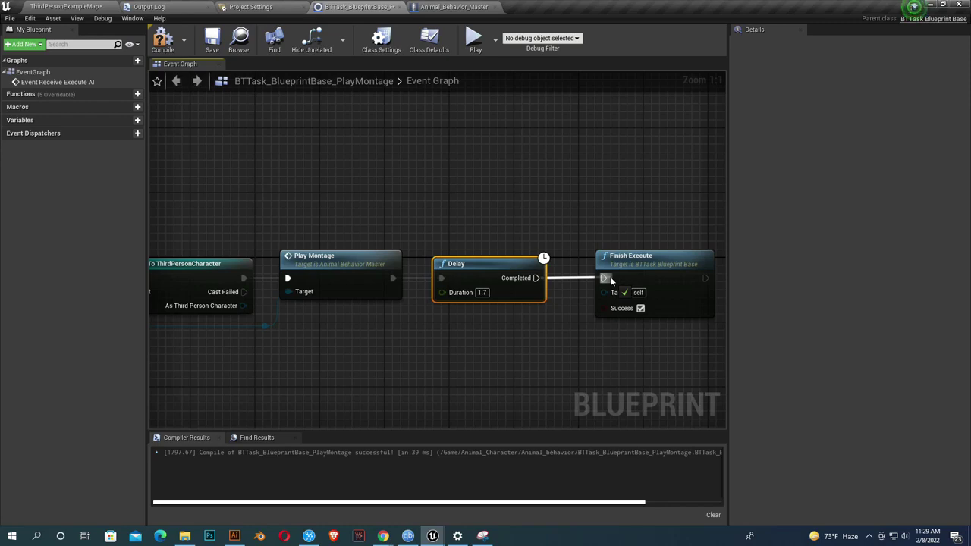
# Step: Compile and save the PlayMontage task, then close it
pyautogui.click(173, 46)
pyautogui.click(496, 214)
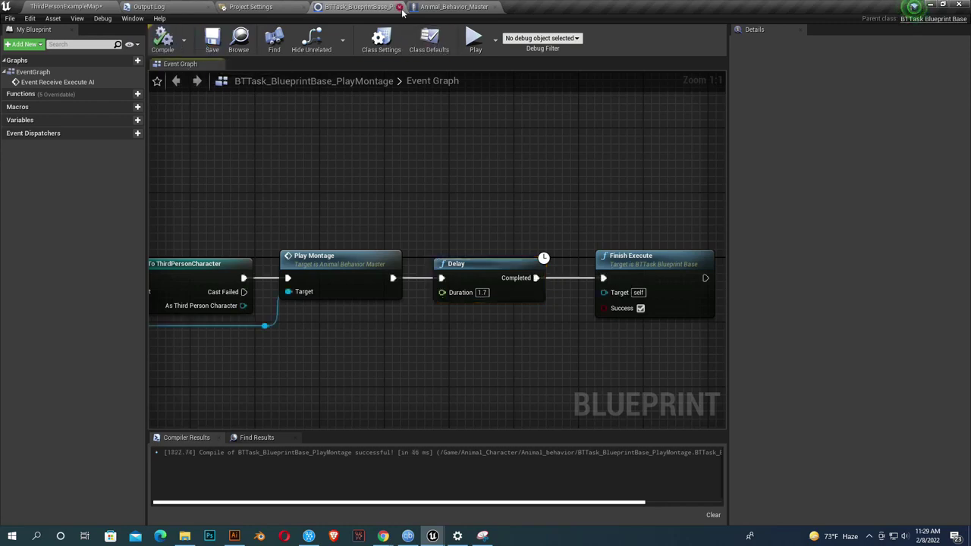
pyautogui.click(399, 7)
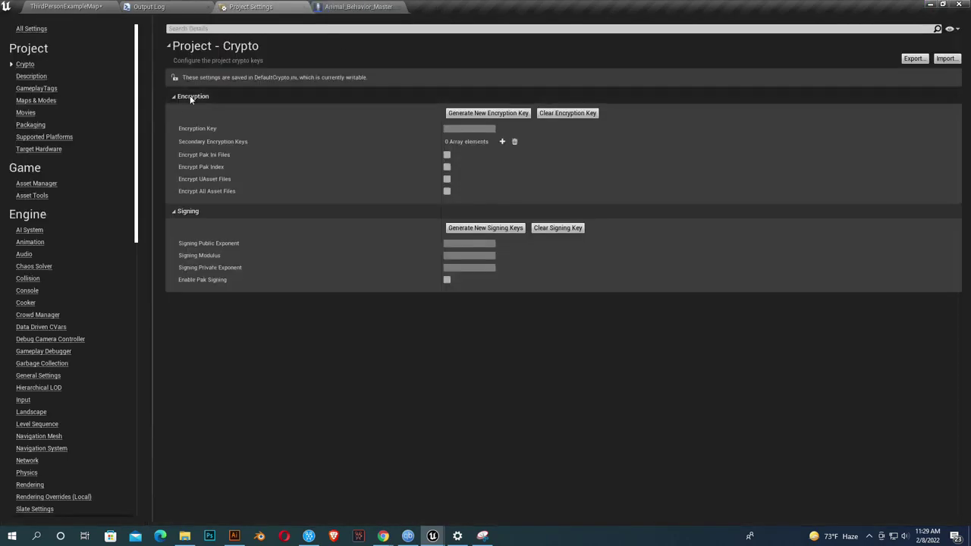
pyautogui.click(66, 6)
# Step: Save all modified assets and open the Animal_Behavior_BT behavior tree
pyautogui.rightClick(483, 201)
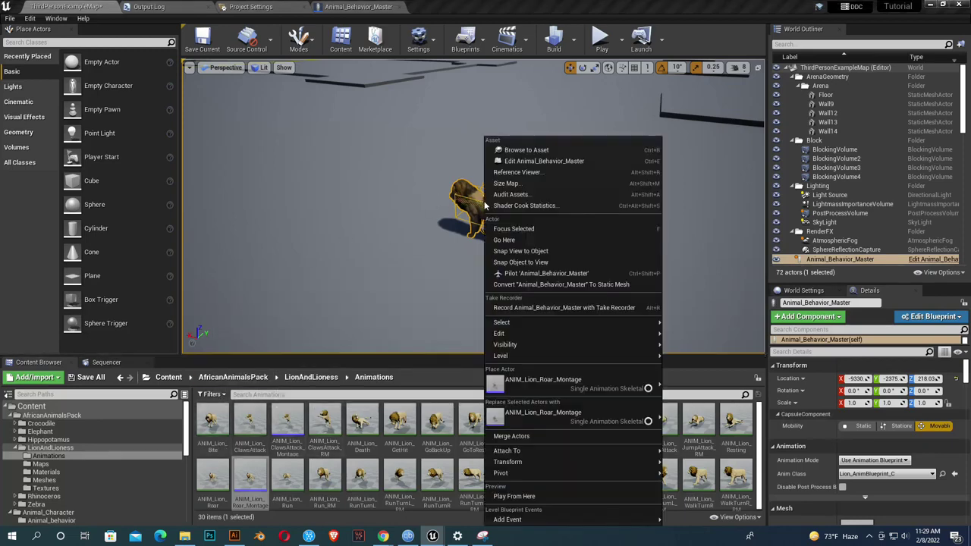
pyautogui.click(516, 147)
pyautogui.click(89, 376)
pyautogui.click(570, 360)
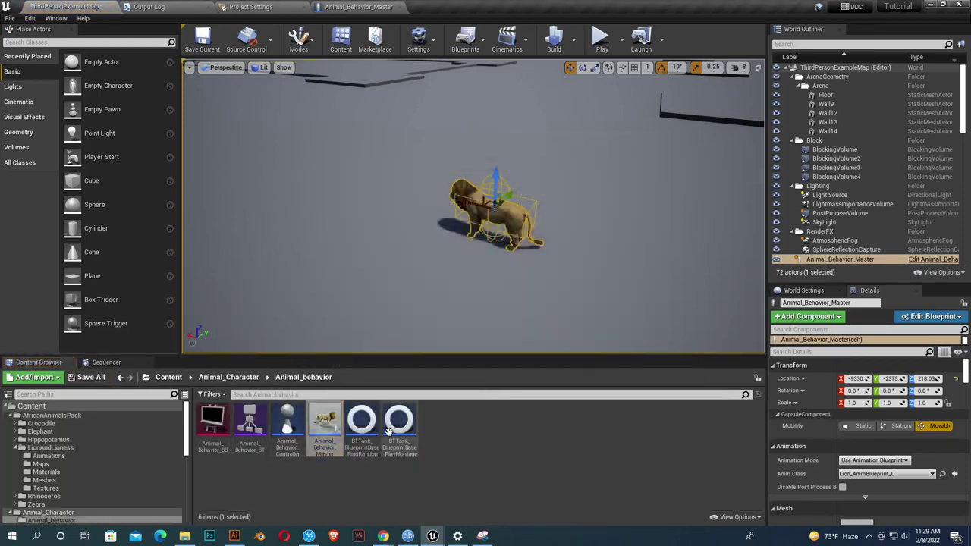
pyautogui.doubleClick(239, 432)
# Step: Add a PlayMontage task as a new child of the Sequence node
pyautogui.scroll(2, 395, 247)
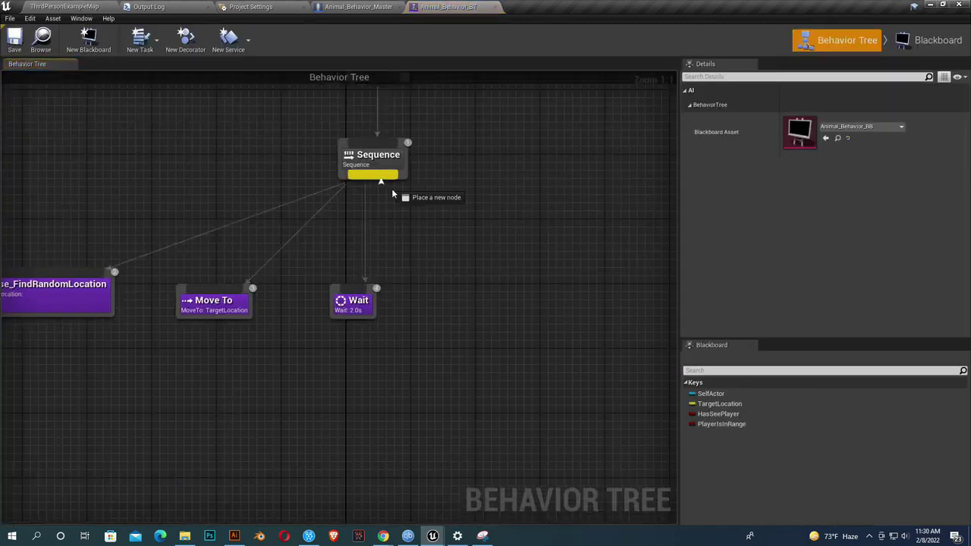
pyautogui.moveTo(394, 182); pyautogui.dragTo(429, 256)
pyautogui.write('lay mon')
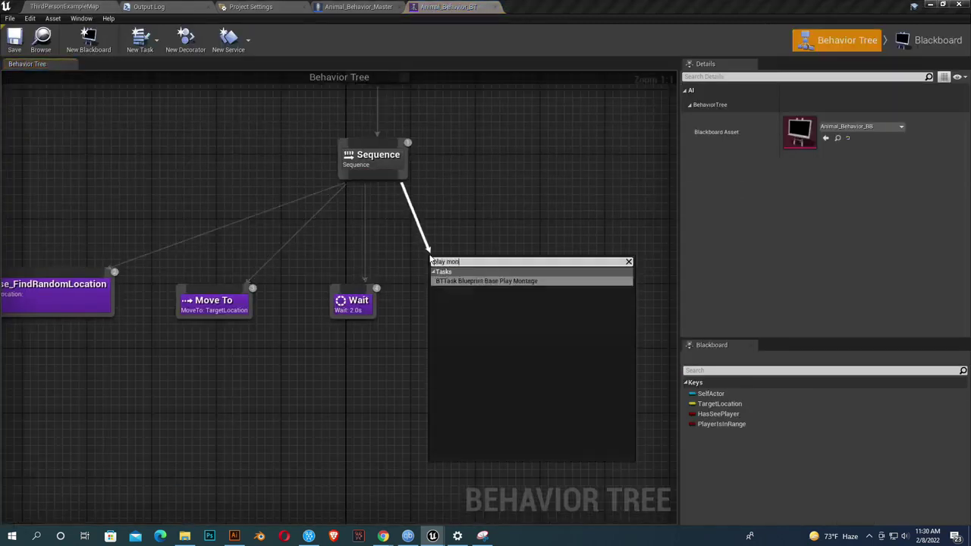
pyautogui.press('Return')
pyautogui.moveTo(490, 278); pyautogui.dragTo(482, 302)
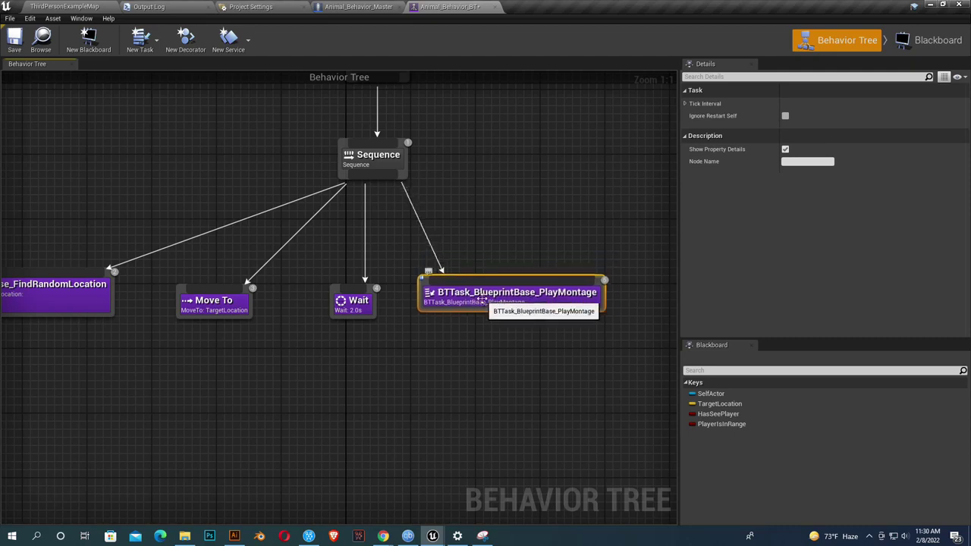
# Step: Add a Blackboard decorator to PlayMontage that checks TargetLocation is Set
pyautogui.rightClick(465, 295)
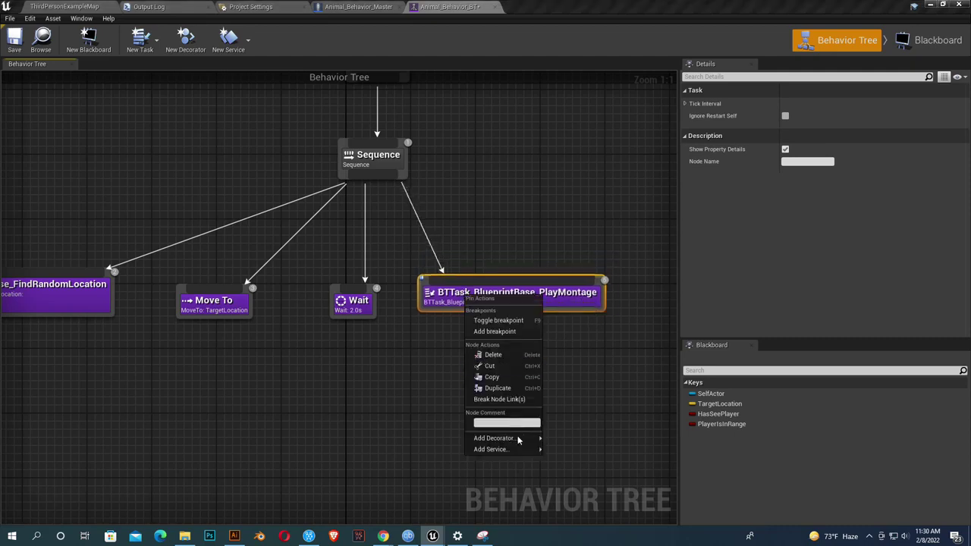
pyautogui.moveTo(494, 438)
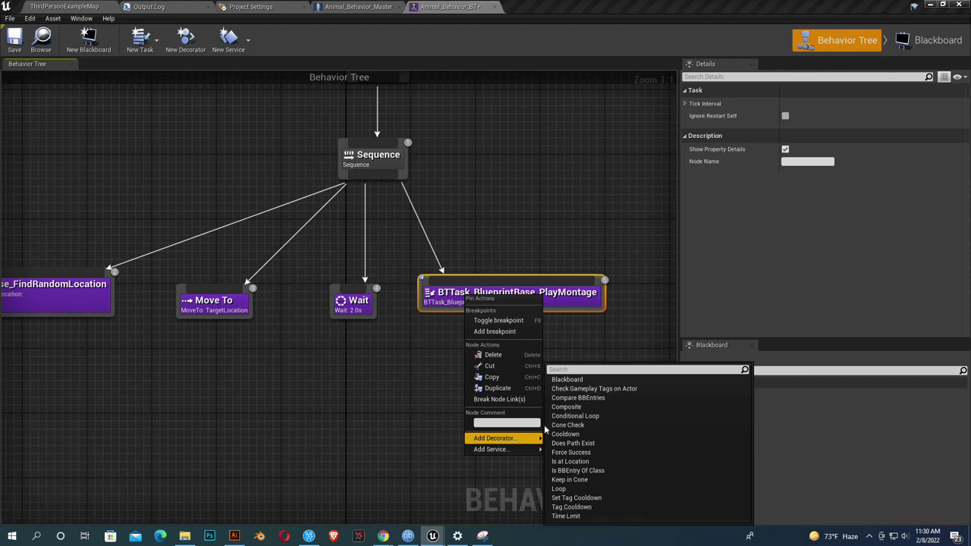
pyautogui.click(567, 380)
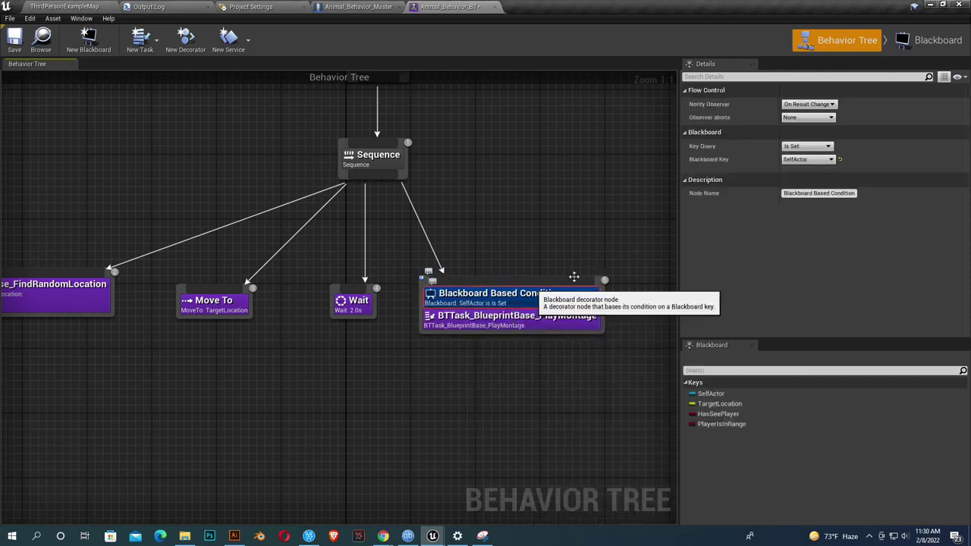
pyautogui.click(809, 181)
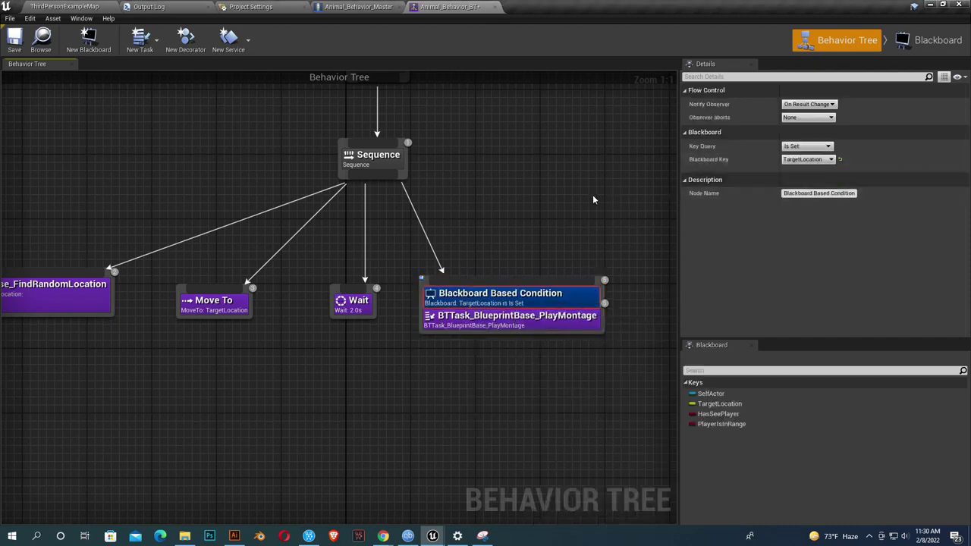
pyautogui.moveTo(580, 227); pyautogui.dragTo(561, 239, button='right')
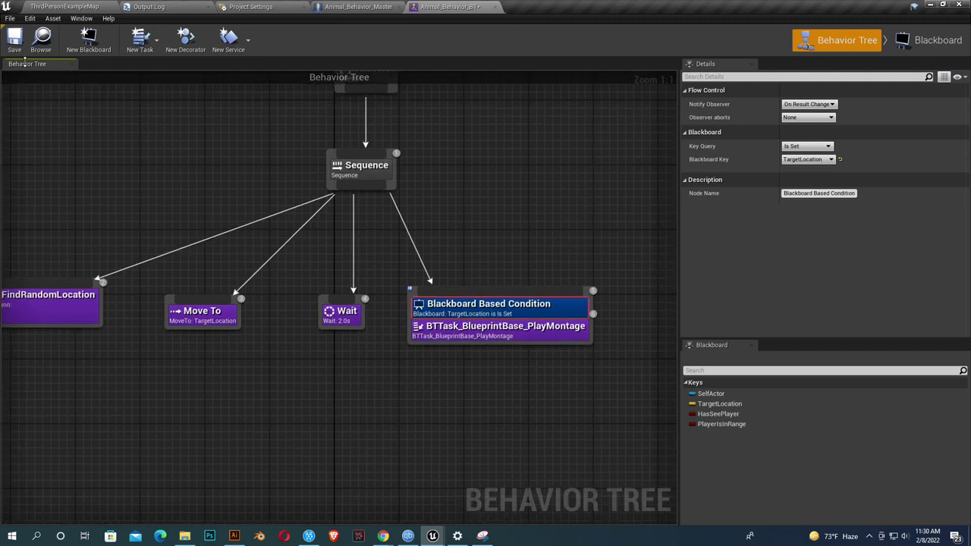
# Step: Play-test ThirdPersonExampleMap fullscreen with F11, moving the player near the lion
pyautogui.click(68, 8)
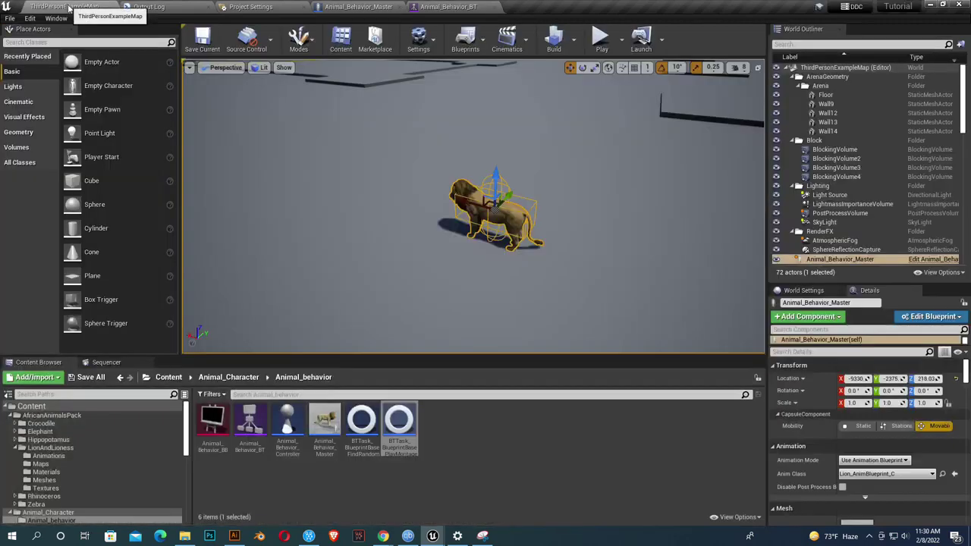
pyautogui.scroll(-3, 566, 319)
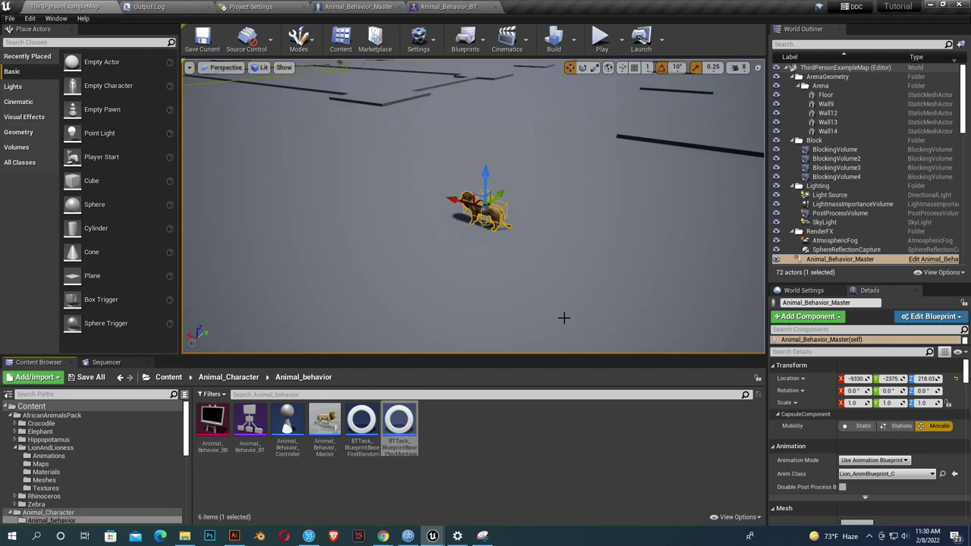
pyautogui.rightClick(664, 322)
pyautogui.click(819, 501)
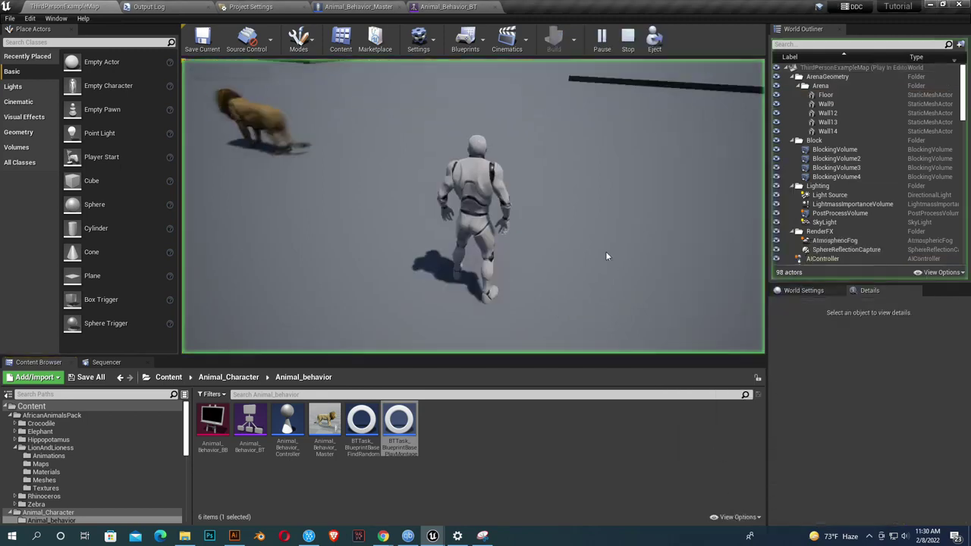
pyautogui.press('F11')
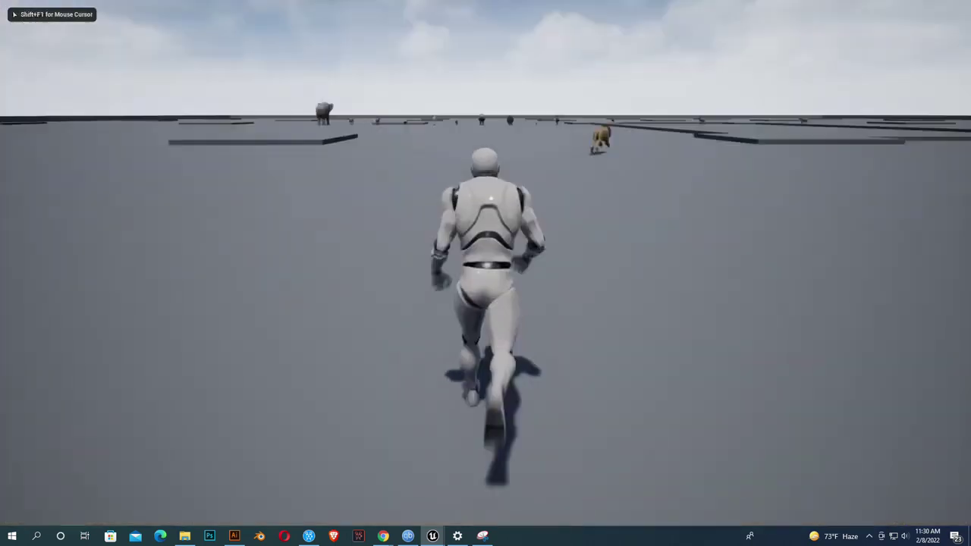